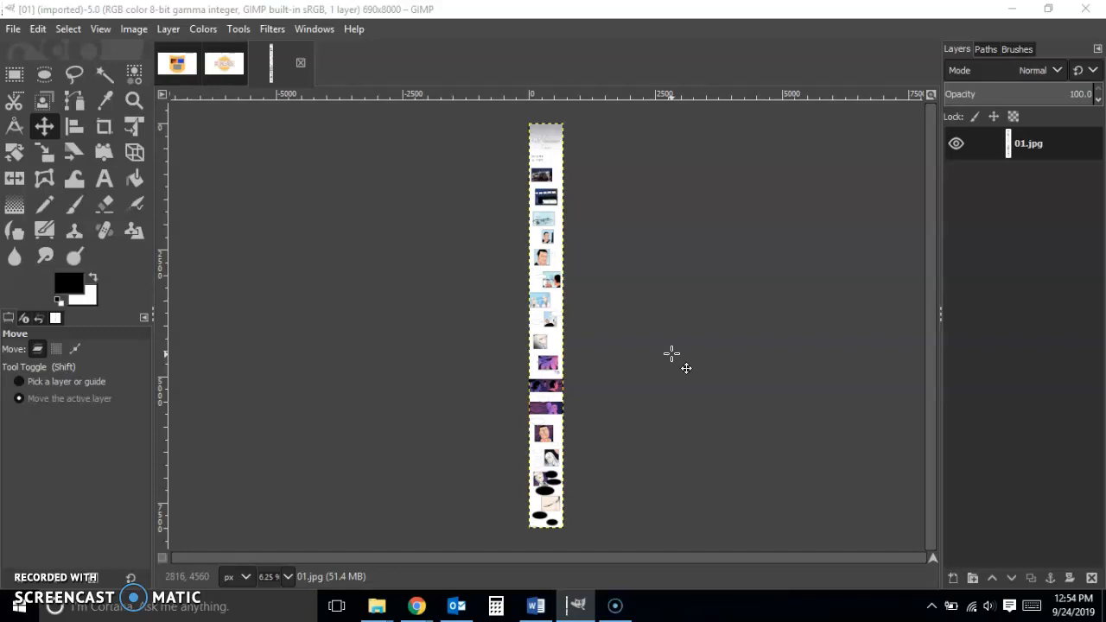
Switch to Chrome and open the FDIGD001 (Sem Sept, 2019) DH course on the HELP e-learning site.
click(527, 244)
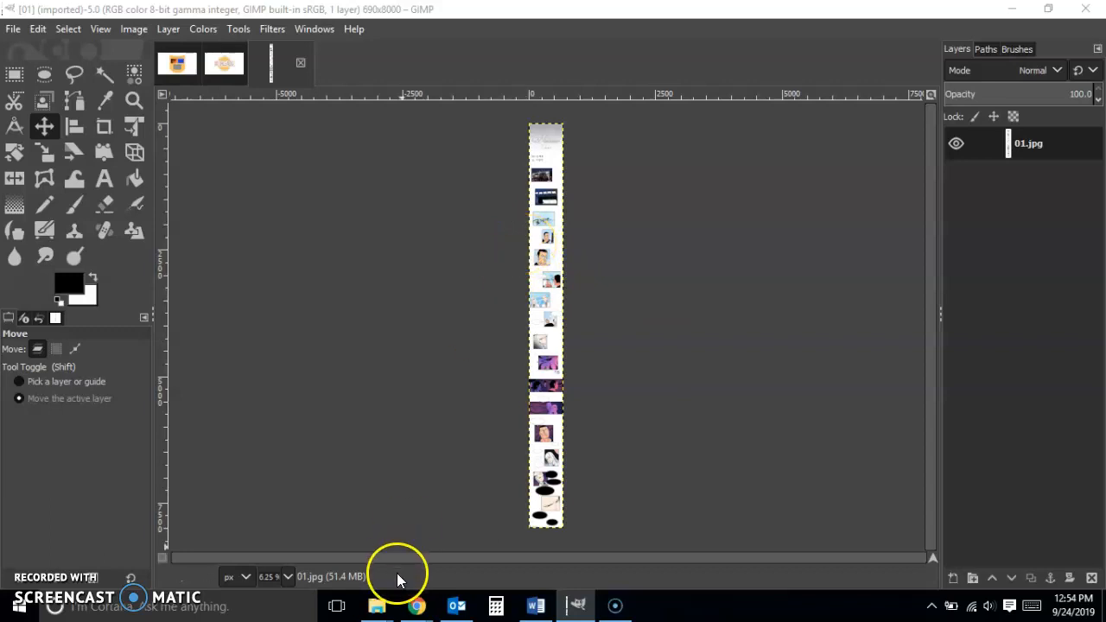
mouse_move(406, 608)
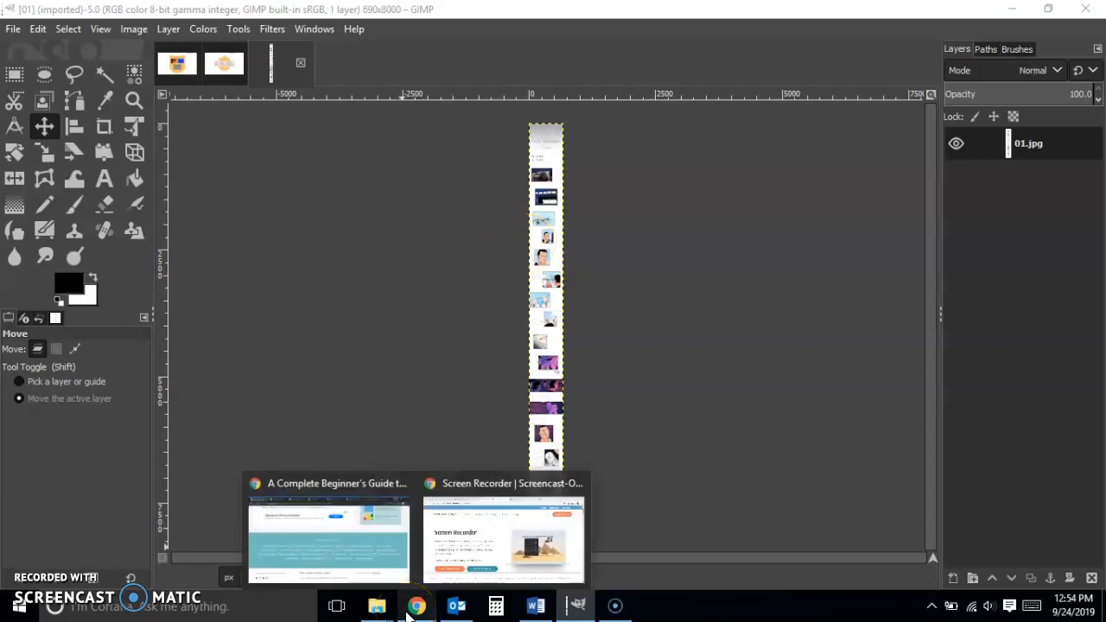
click(493, 545)
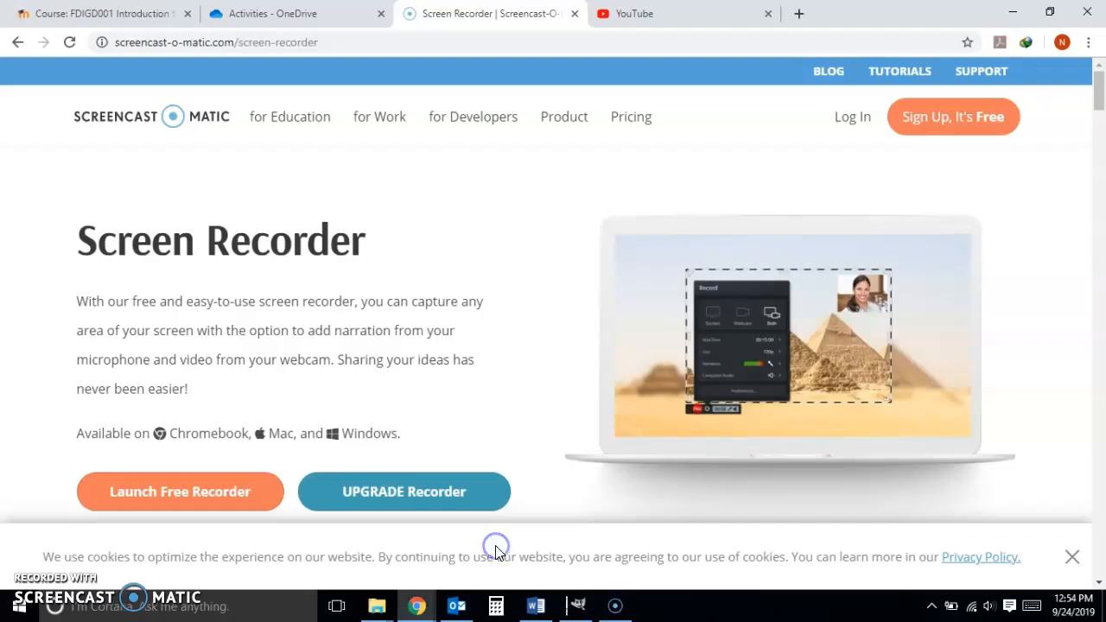
click(87, 12)
scroll(127, 402, down, 3)
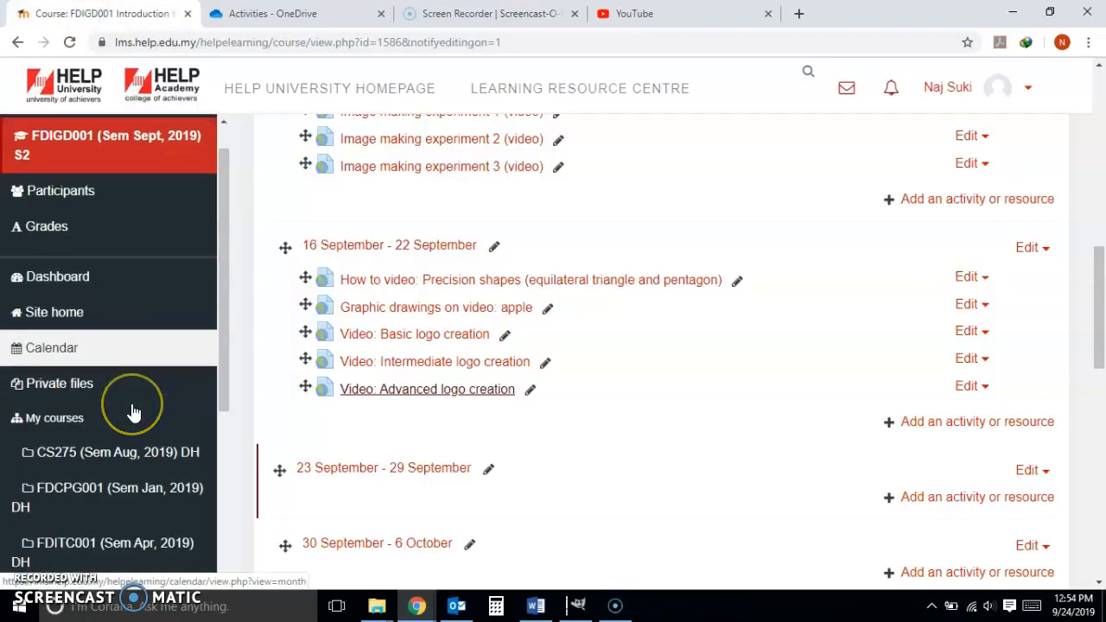
click(130, 410)
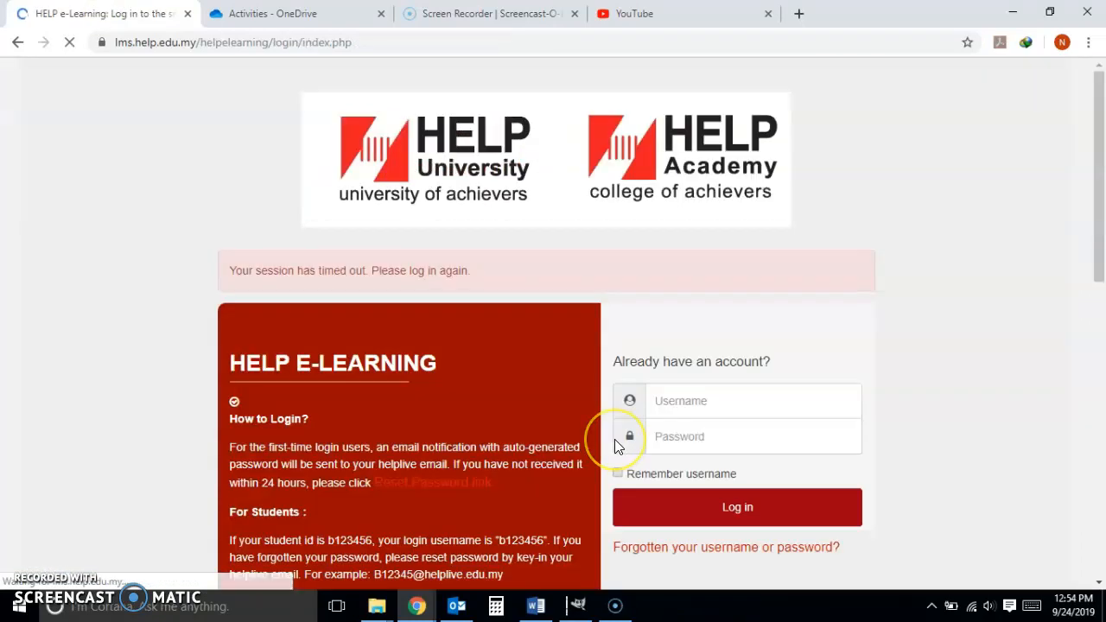
Log in with the account's username and password and find the comic files under 23 September - 29 September.
click(748, 405)
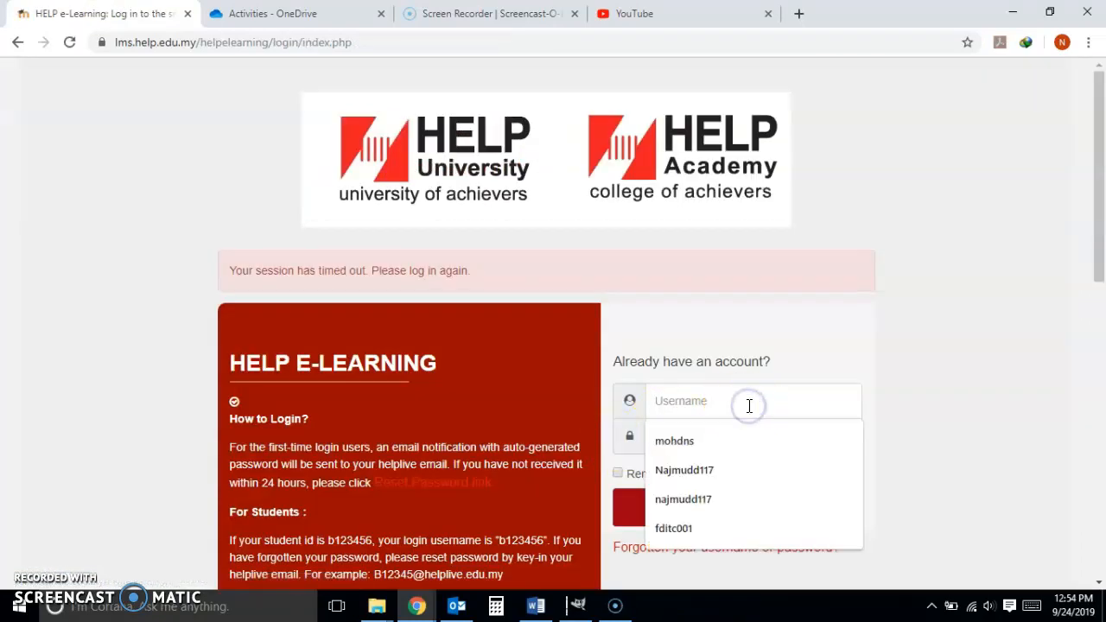
click(692, 440)
click(687, 441)
text(**)
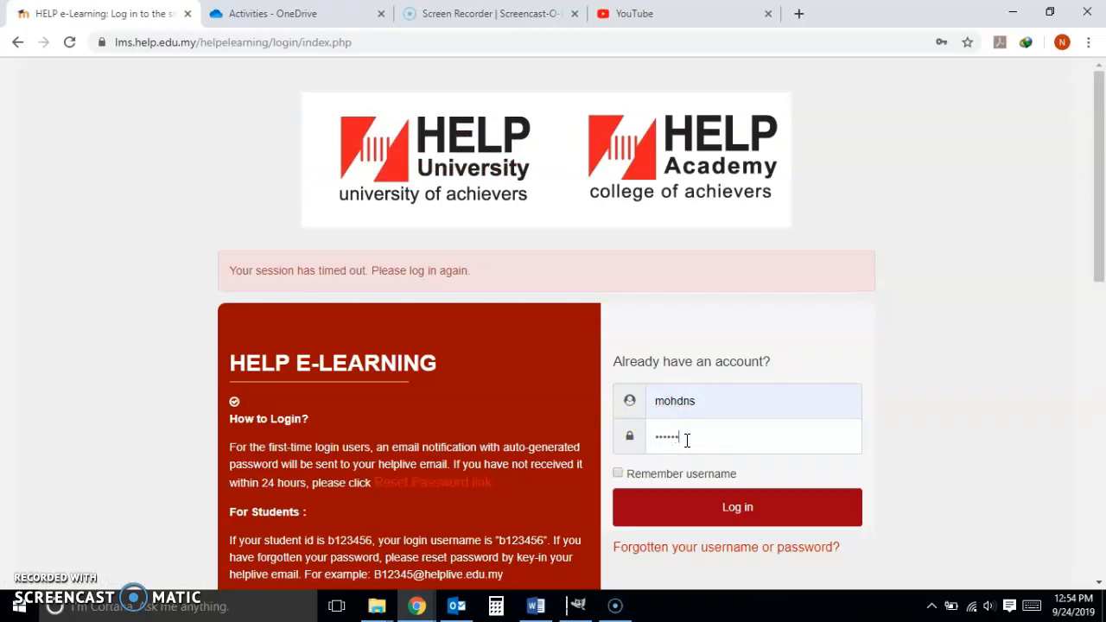
text(********)
click(692, 508)
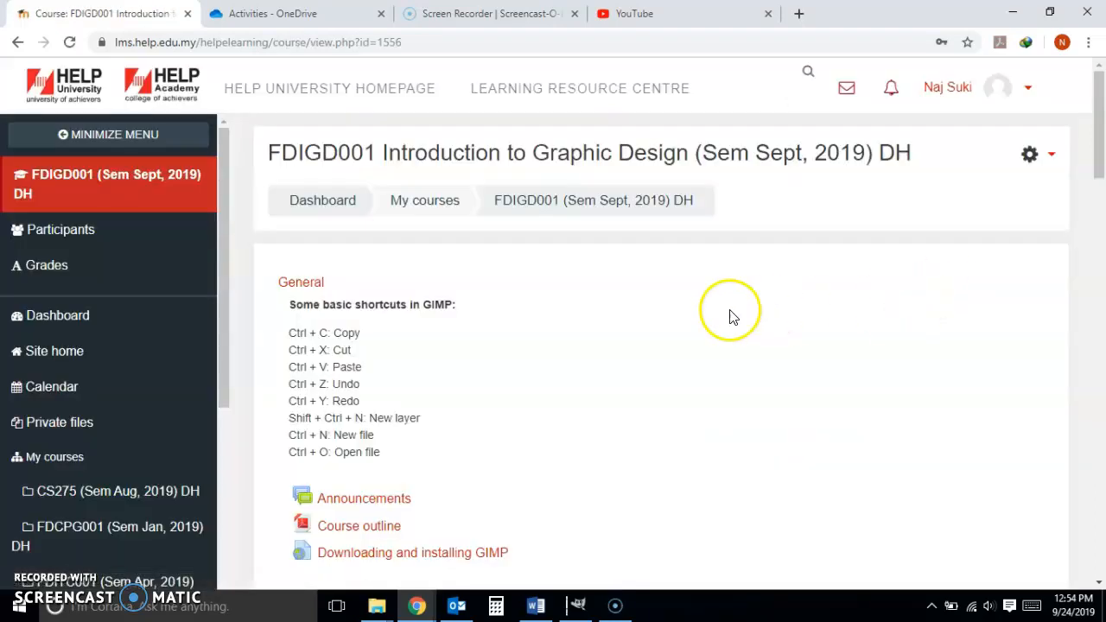
scroll(702, 318, down, 1)
scroll(702, 320, down, 10)
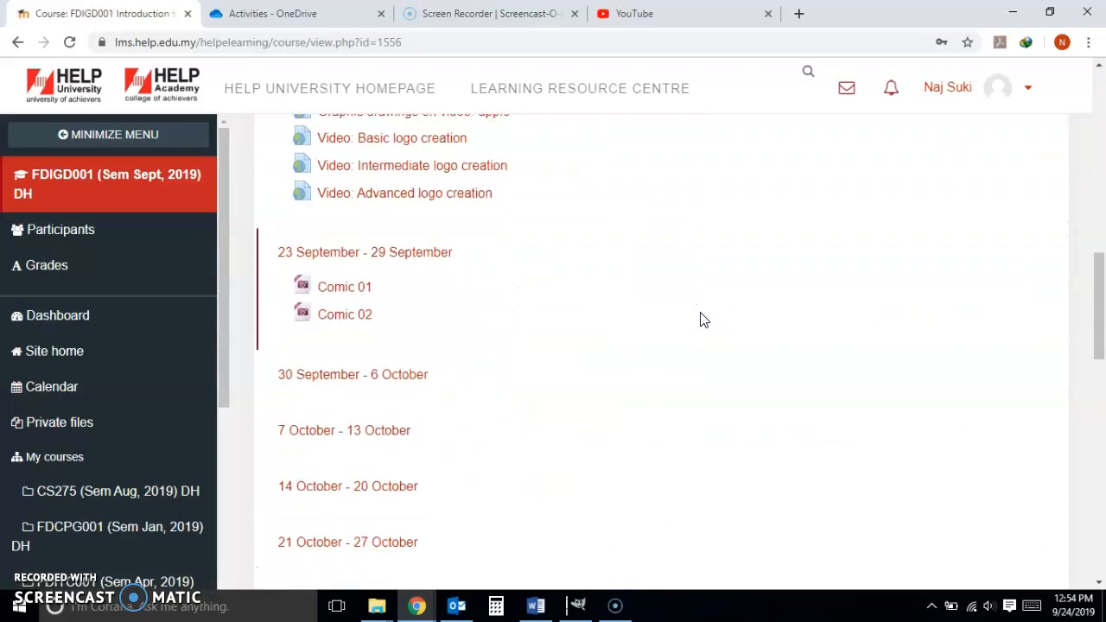
Open the "About that graphic design thing" Padlet board for FDIGD001 in a new browser tab.
click(801, 16)
text(pa)
key(Right)
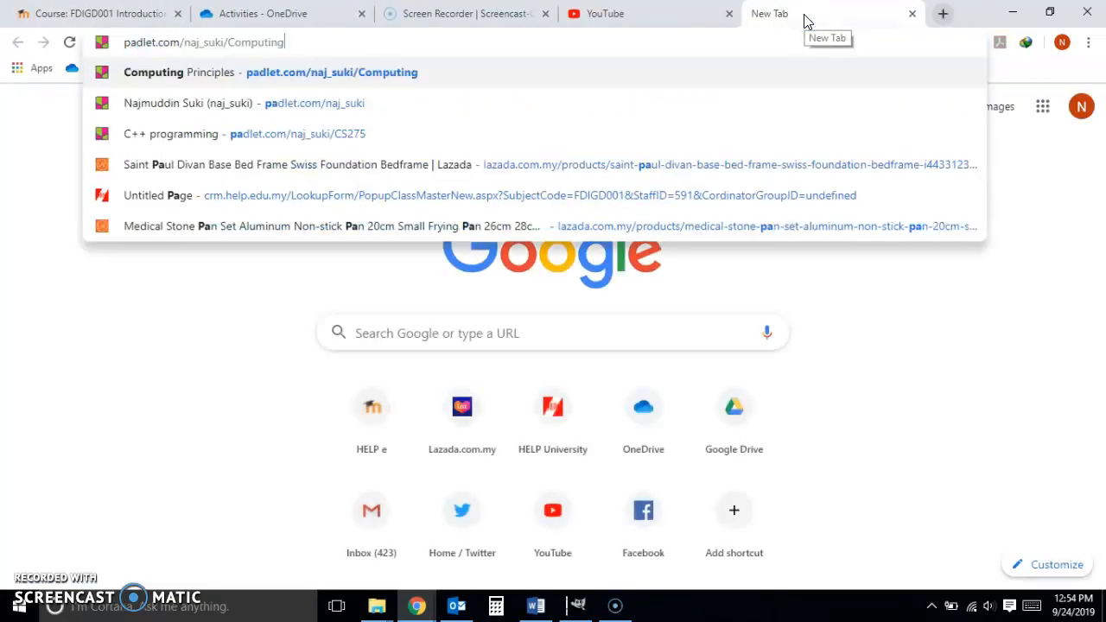
key(BackSpace)
key(BackSpace)
key(BackSpace)
key(BackSpace)
key(BackSpace)
key(BackSpace)
key(BackSpace)
key(BackSpace)
key(BackSpace)
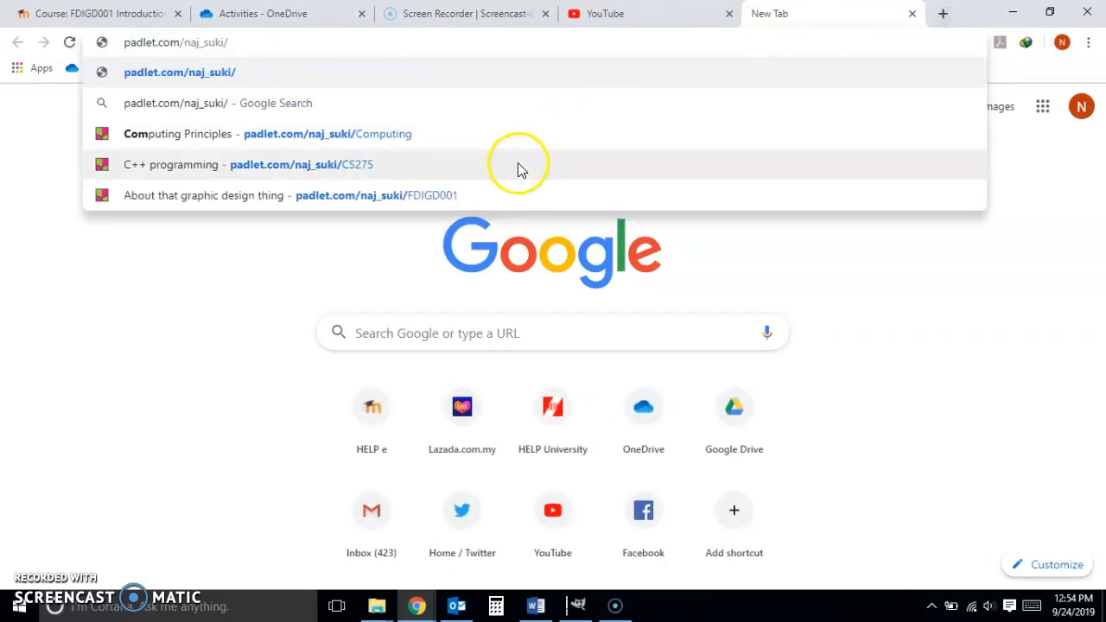
click(487, 196)
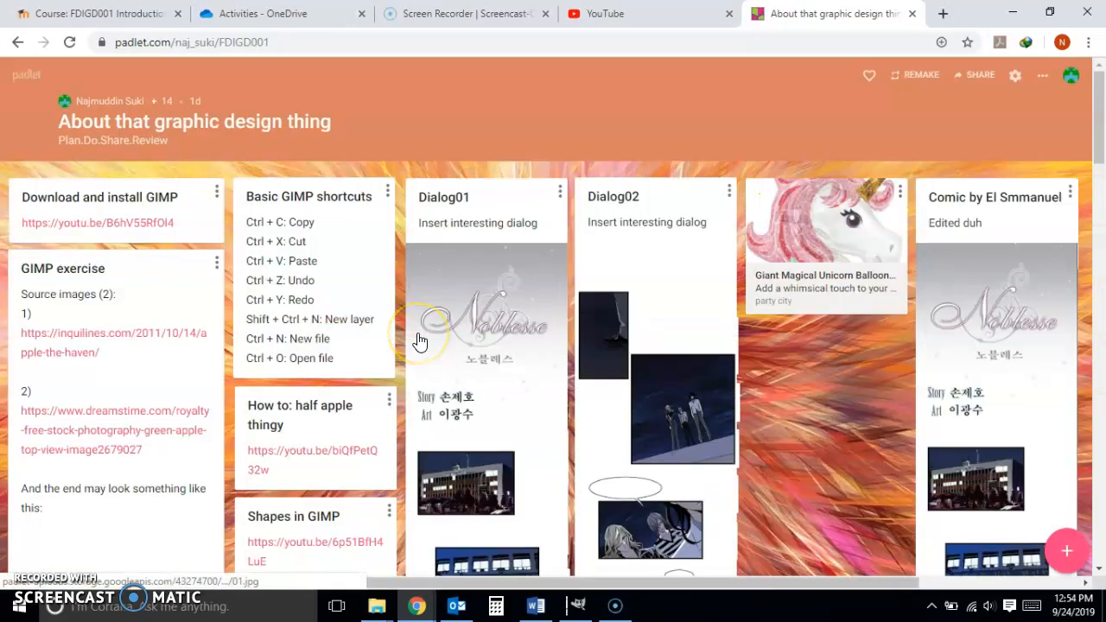
Examine the Dialog01 and Dialog02 comic strips and the edited comics on the board down to their last panels.
scroll(419, 341, down, 2)
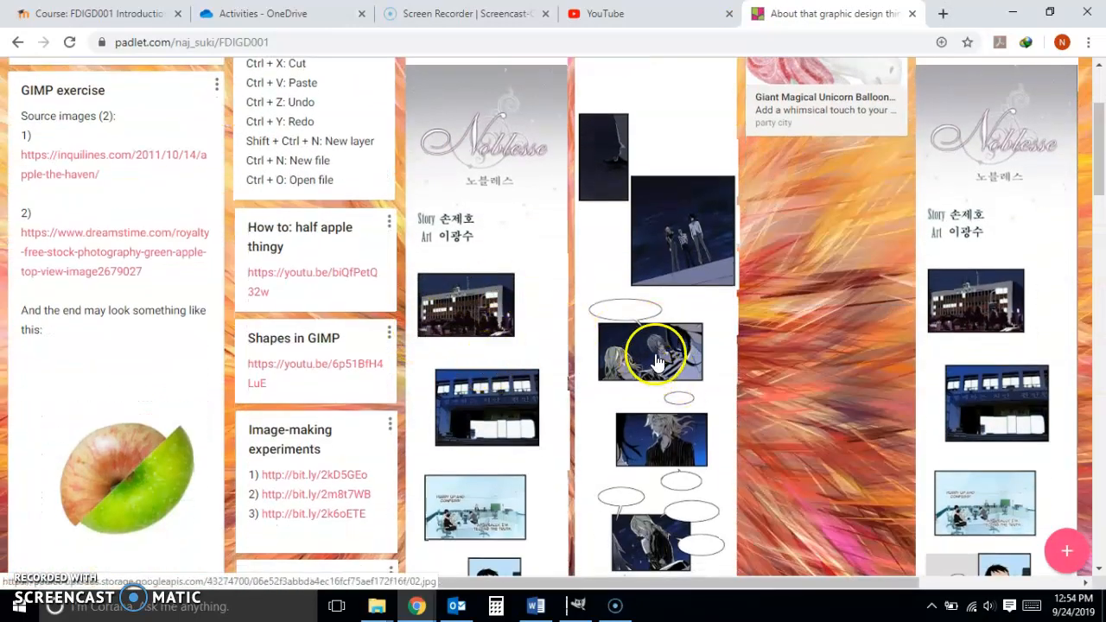
scroll(753, 380, down, 5)
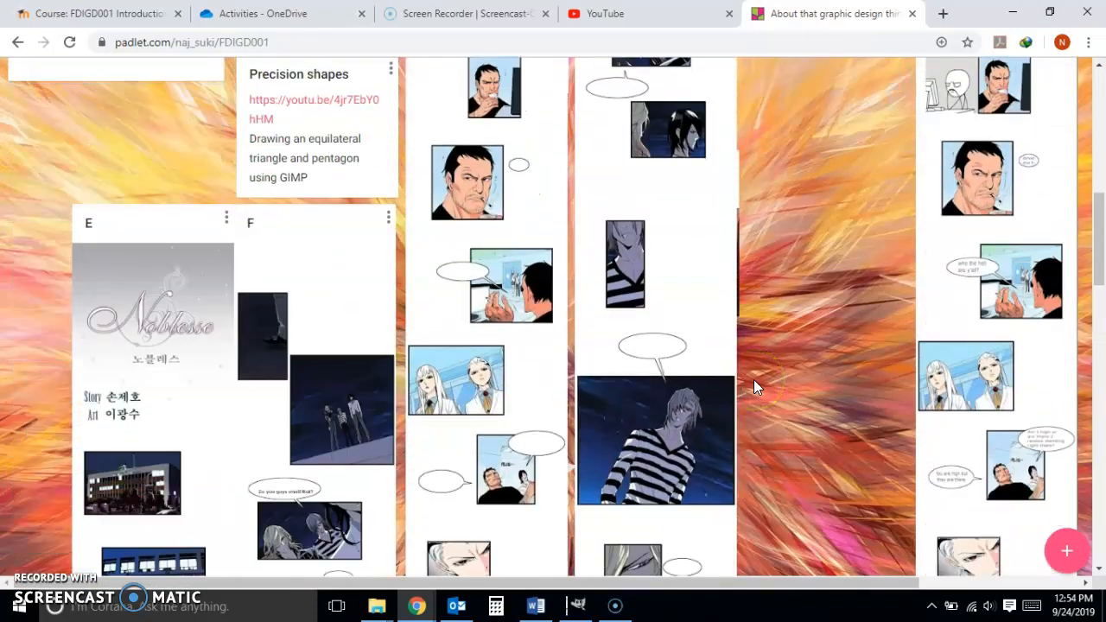
drag(530, 582, 842, 583)
scroll(917, 252, up, 3)
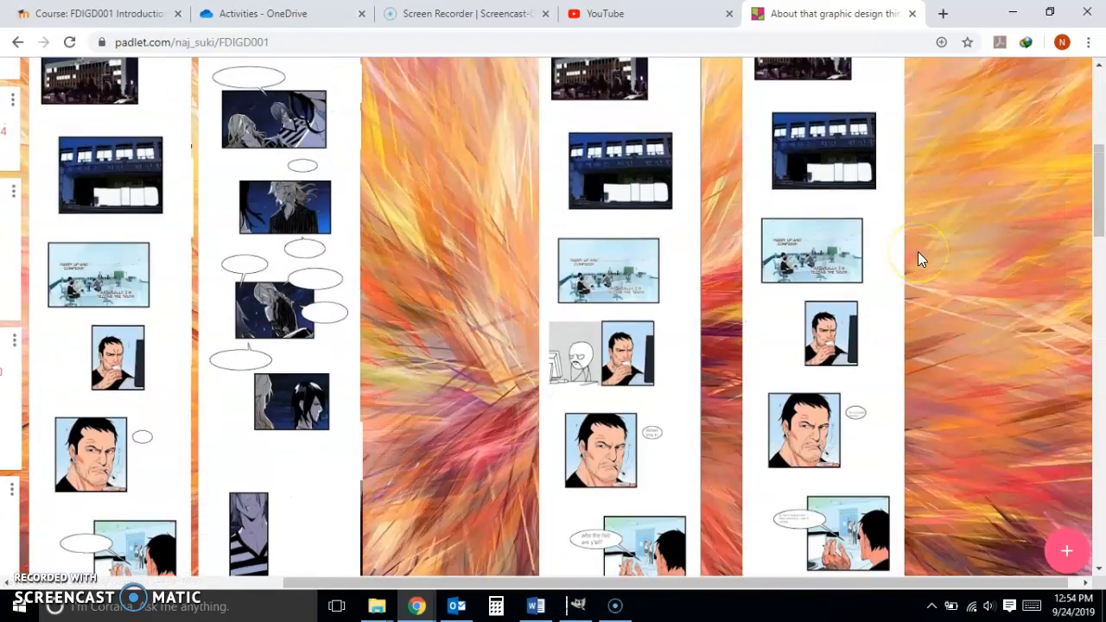
scroll(917, 251, down, 10)
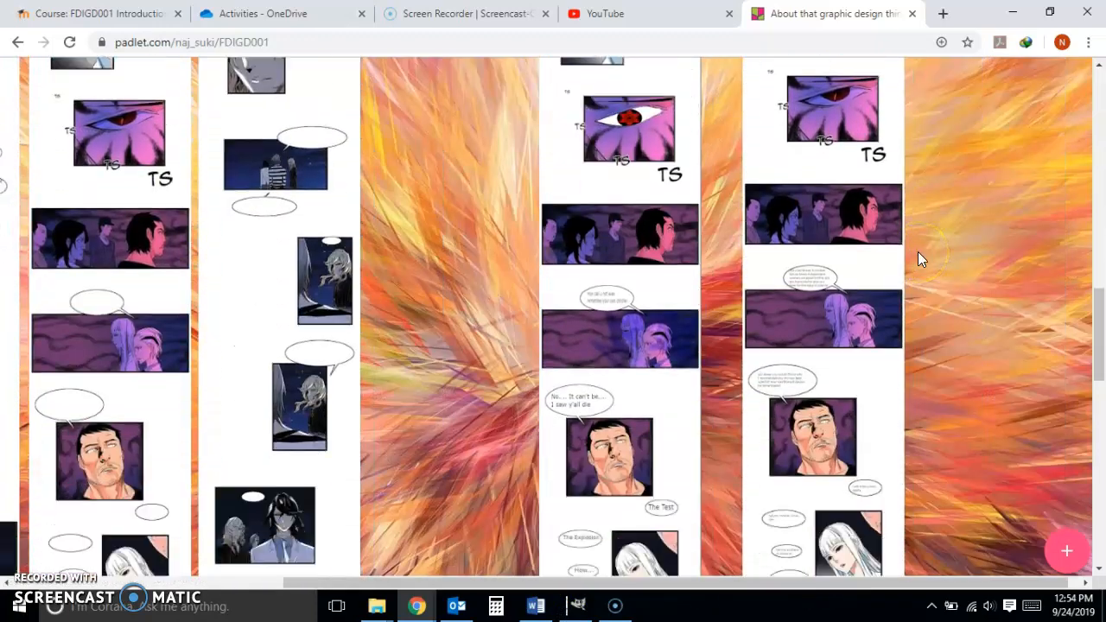
scroll(918, 251, down, 5)
click(742, 354)
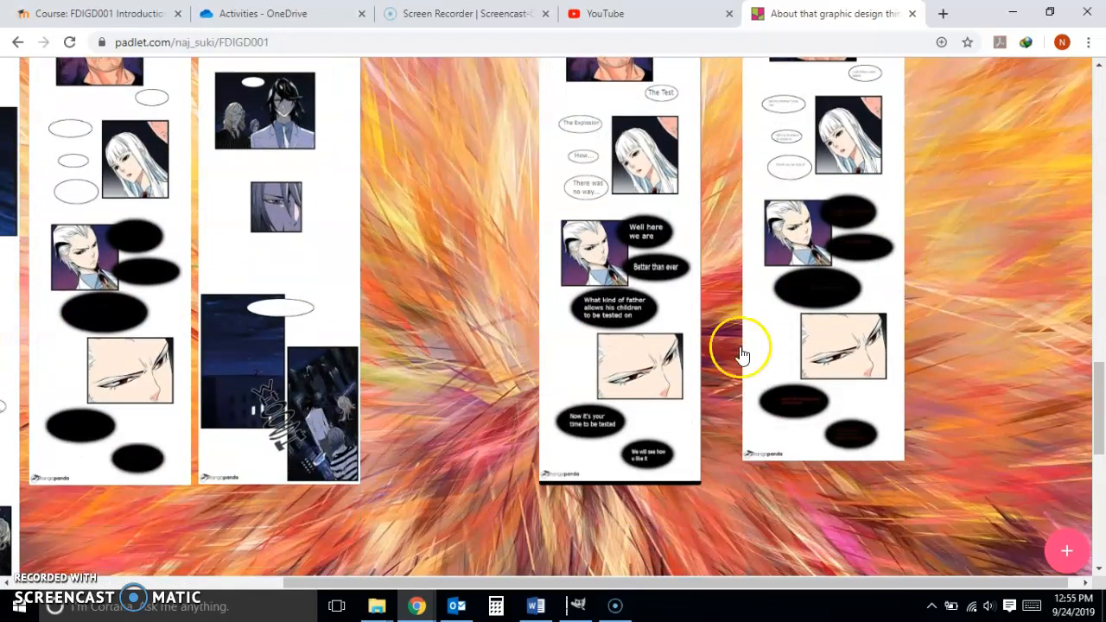
Switch to GIMP and zoom the 01.jpg comic strip to 100%.
click(574, 606)
click(572, 273)
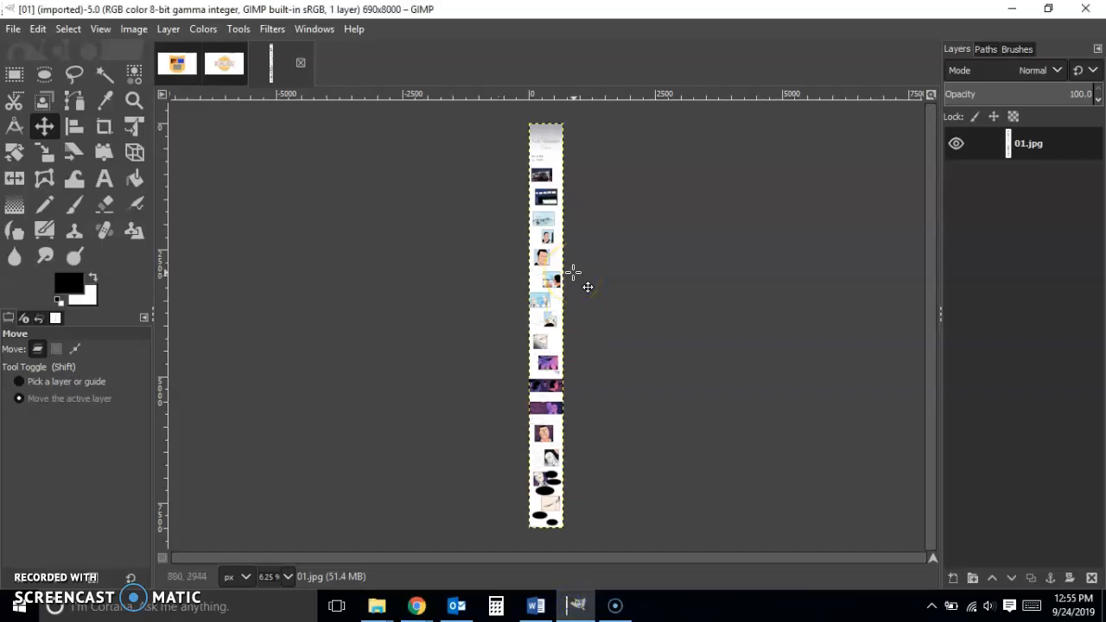
key(shift)
scroll(573, 272, up, 8)
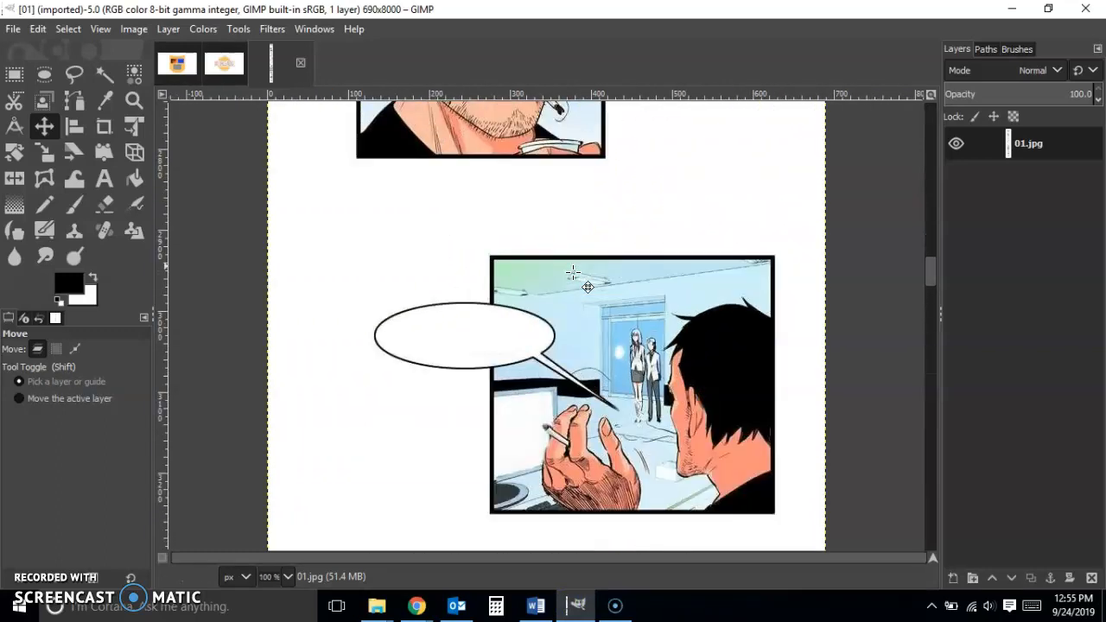
Examine the comic's panels and empty speech balloons, ending at the panel with the two white-haired characters.
drag(933, 275, 936, 217)
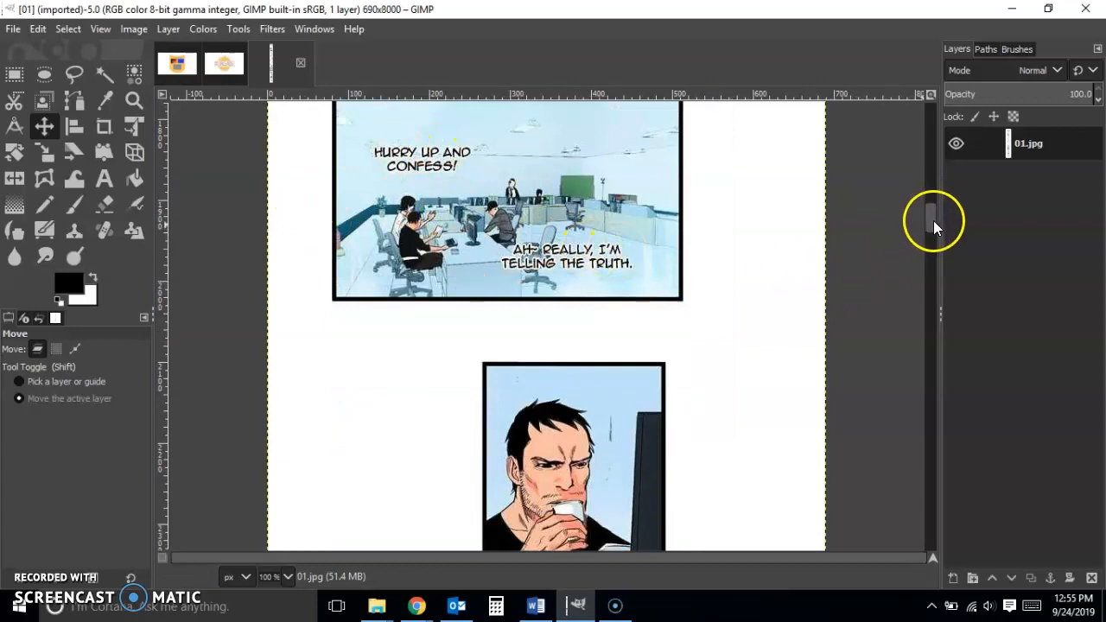
drag(934, 222, 946, 263)
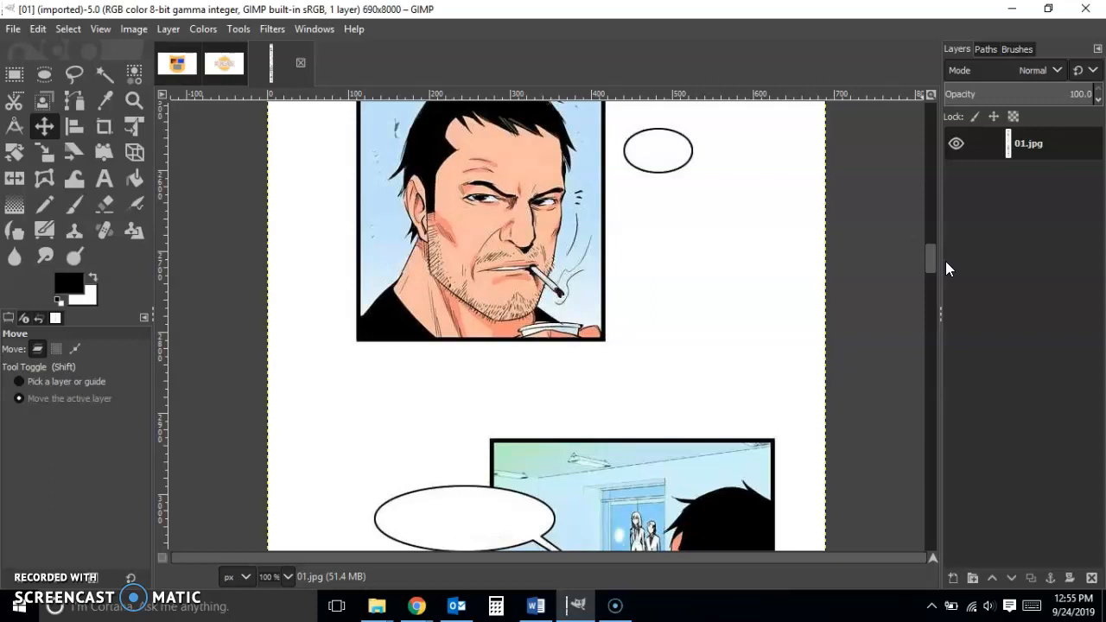
mouse_move(932, 260)
mouse_down()
mouse_move(925, 304)
mouse_move(927, 272)
mouse_up()
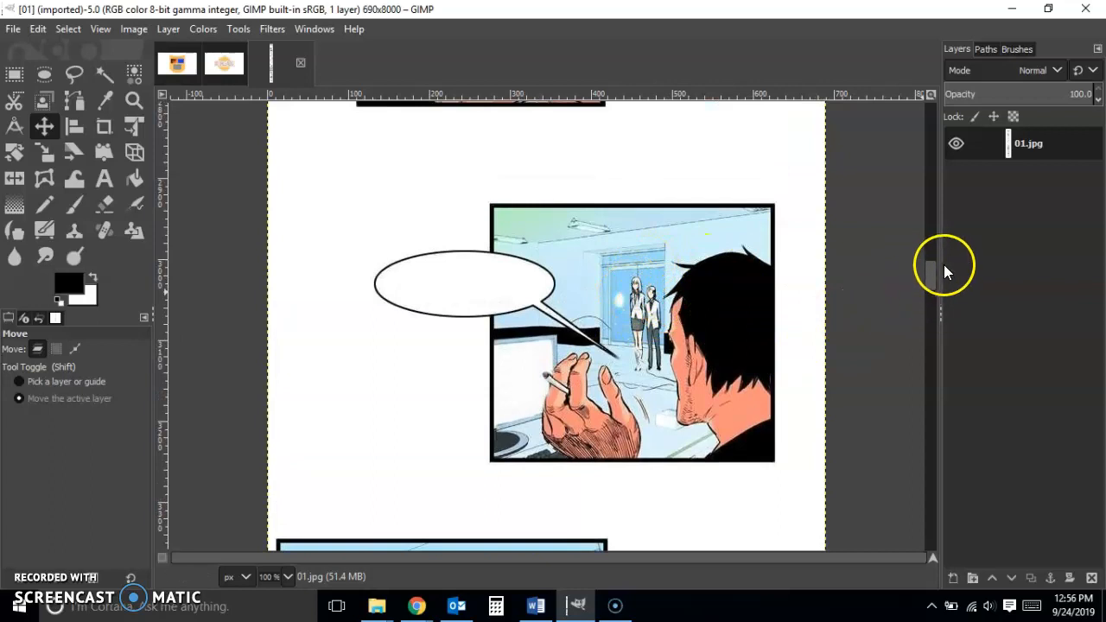
mouse_move(935, 272)
mouse_down()
mouse_move(929, 290)
mouse_move(928, 269)
mouse_up()
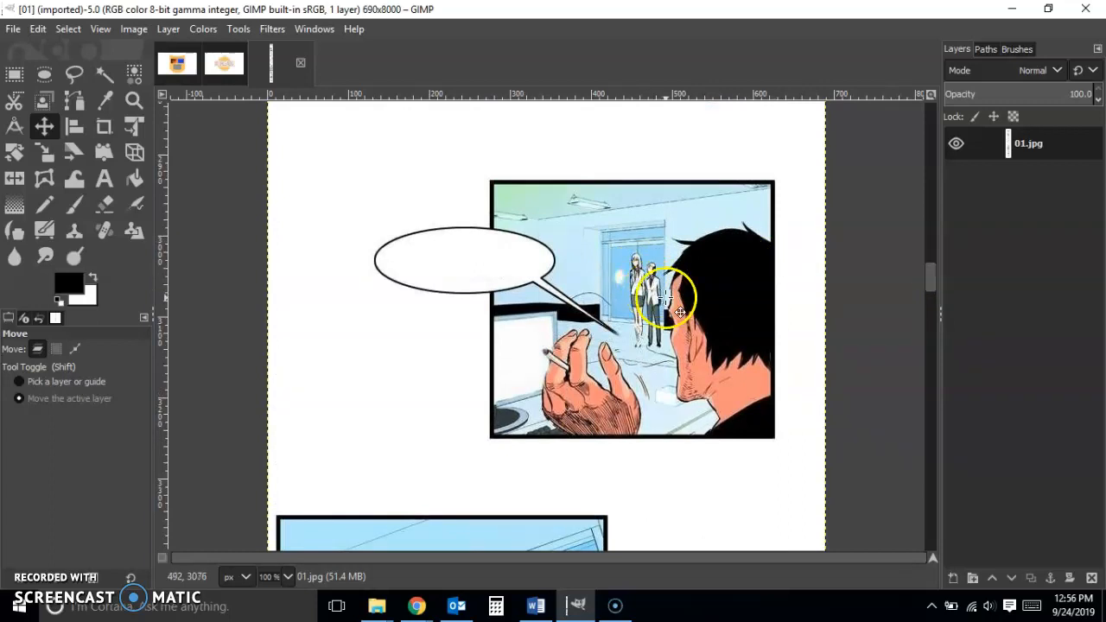
drag(934, 279, 932, 292)
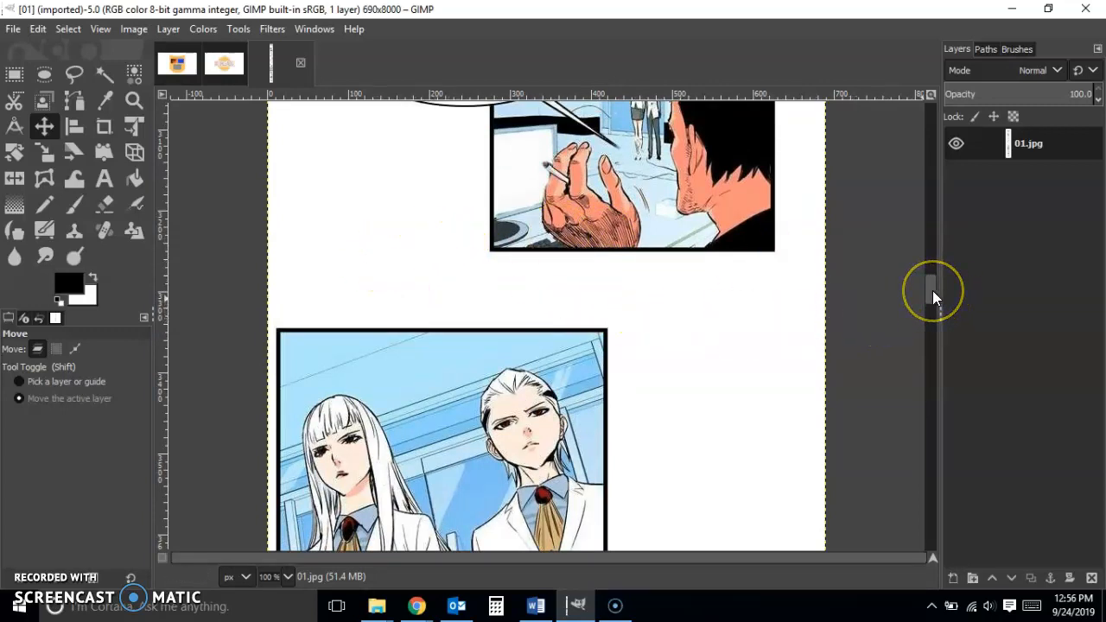
drag(934, 298, 926, 354)
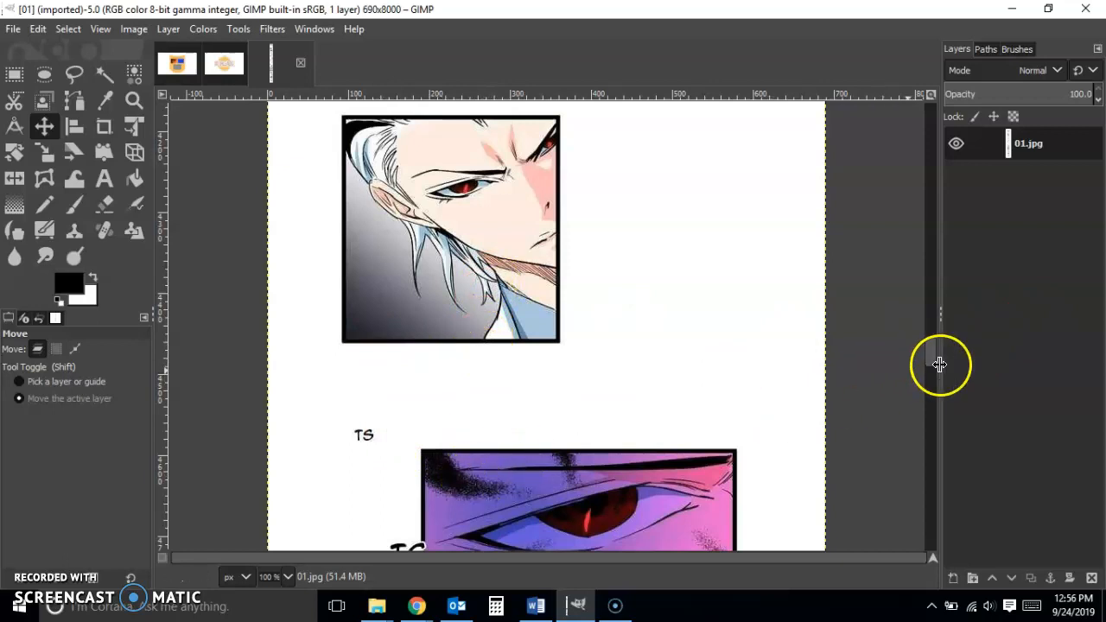
drag(932, 352, 926, 379)
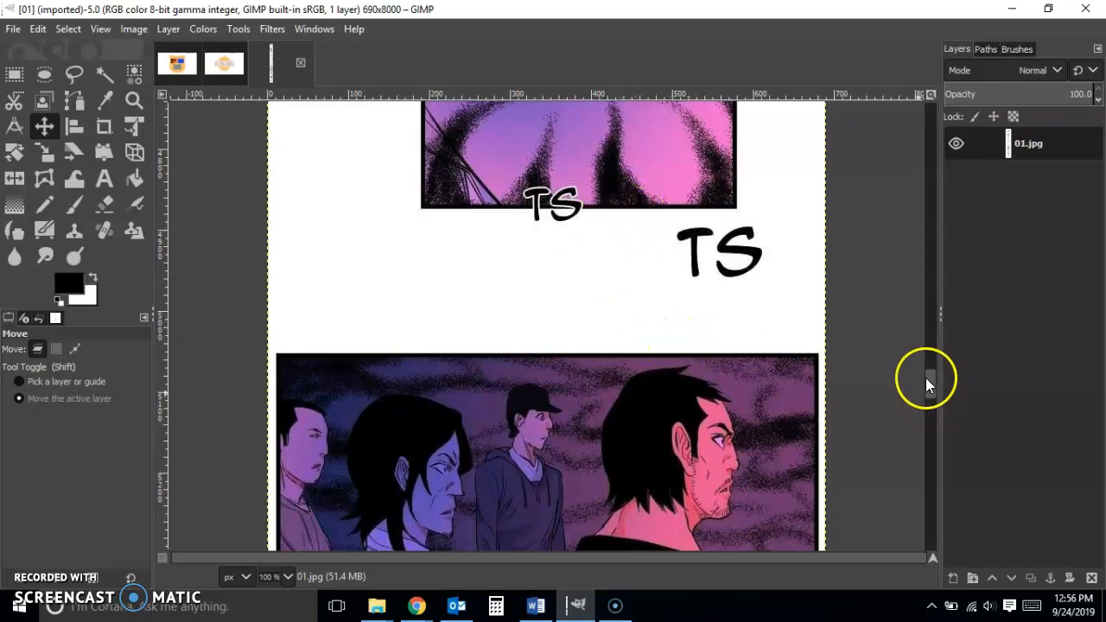
drag(928, 379, 928, 432)
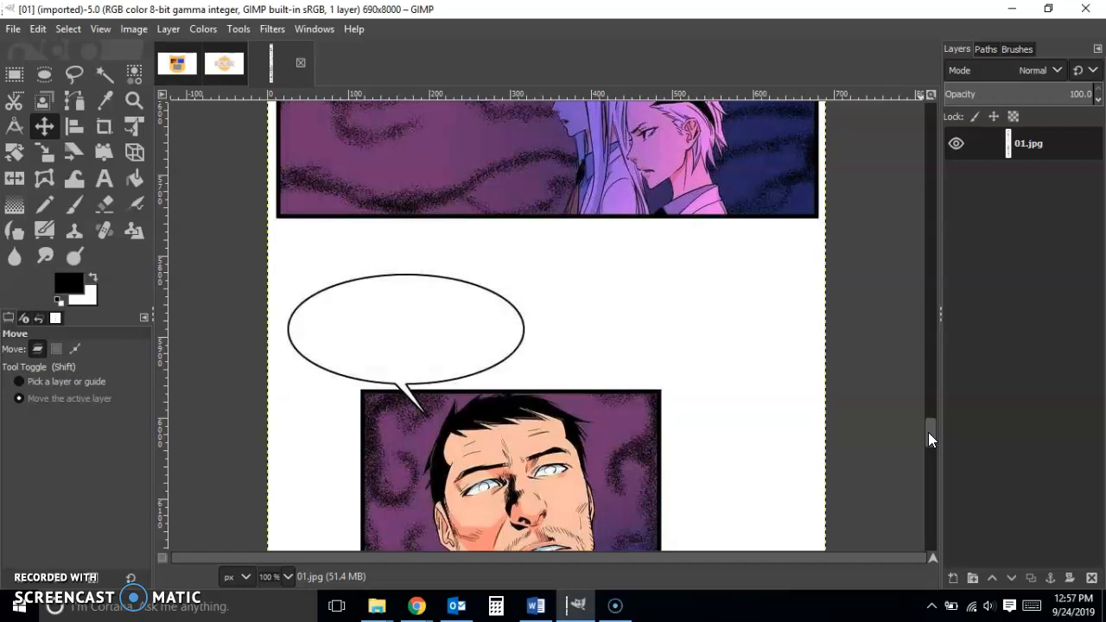
drag(929, 427, 935, 314)
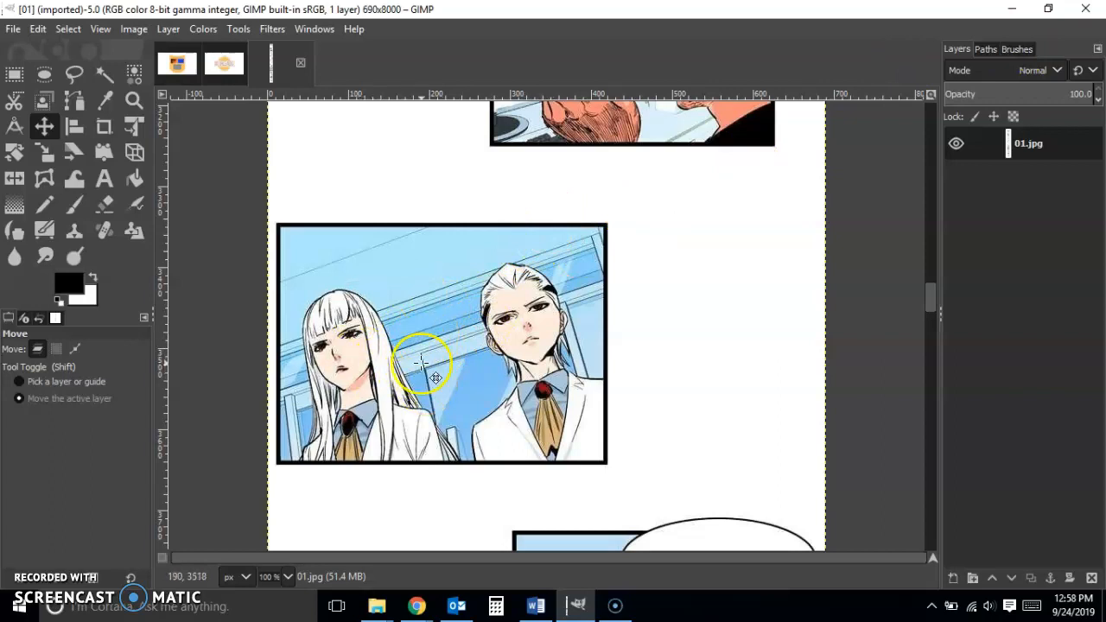
Add the fire photo from the desktop to the 01.jpg comic as a new layer and restore GIMP to full screen.
click(1048, 8)
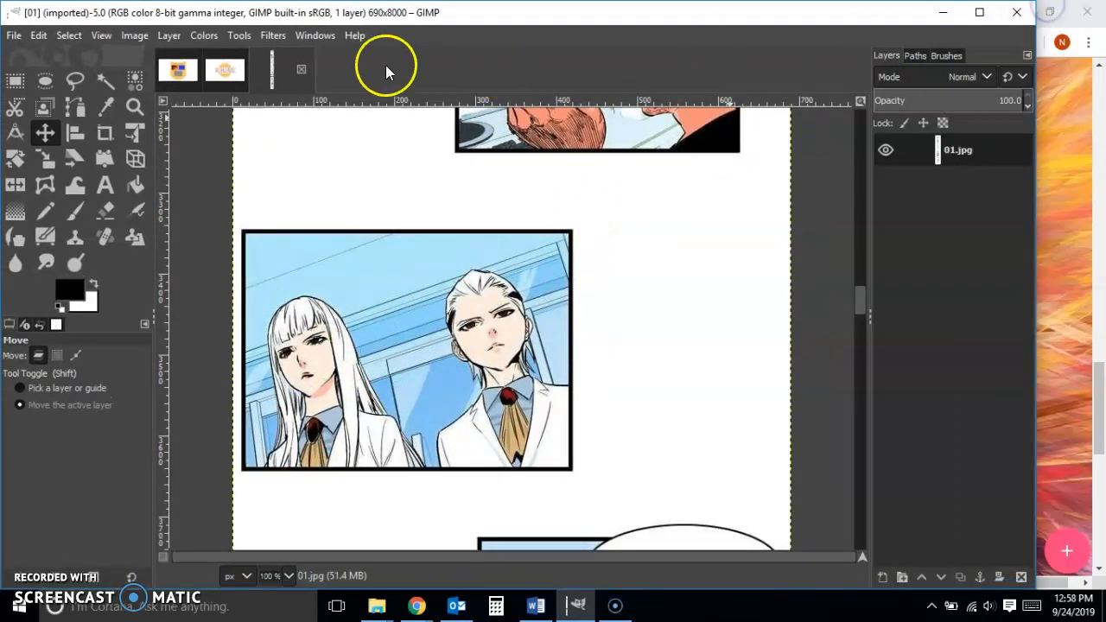
drag(394, 17, 427, 27)
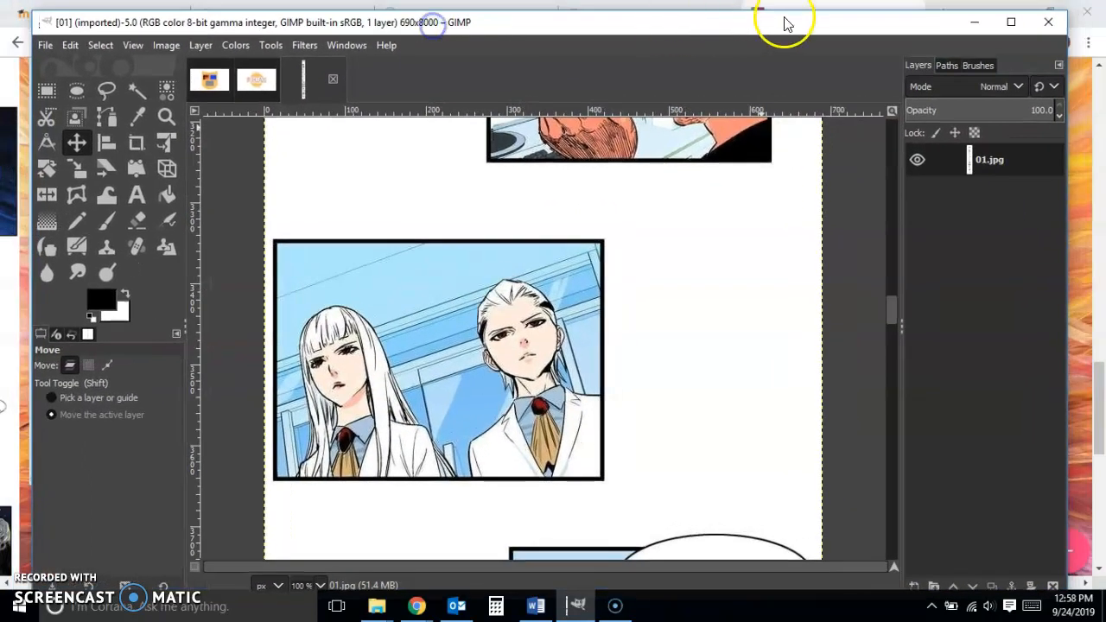
drag(820, 27, 815, 55)
click(1007, 12)
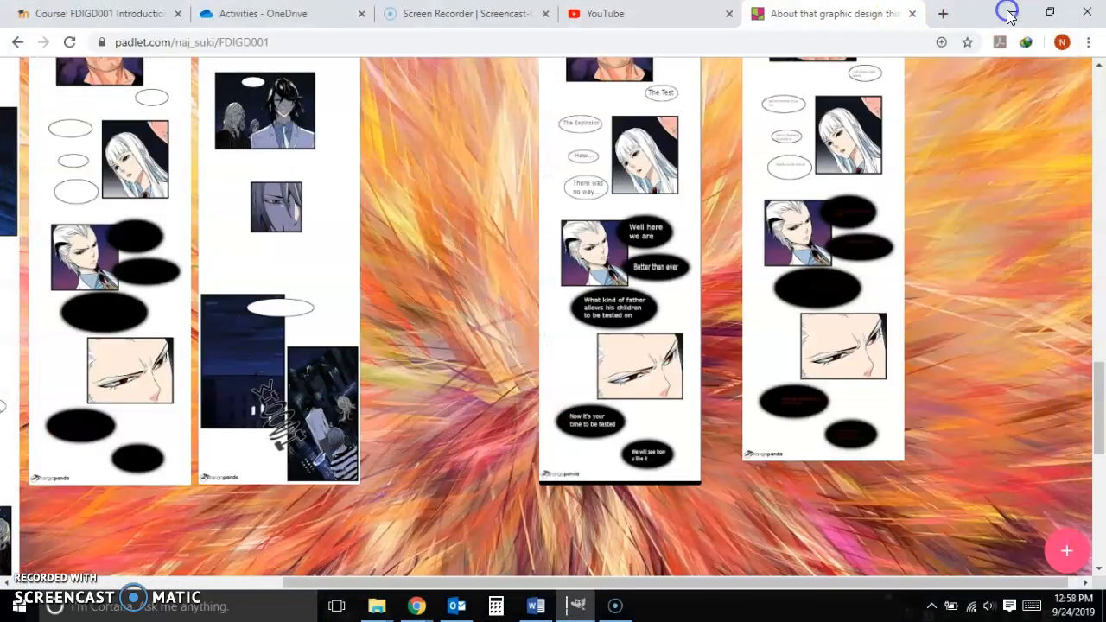
click(1008, 14)
click(534, 19)
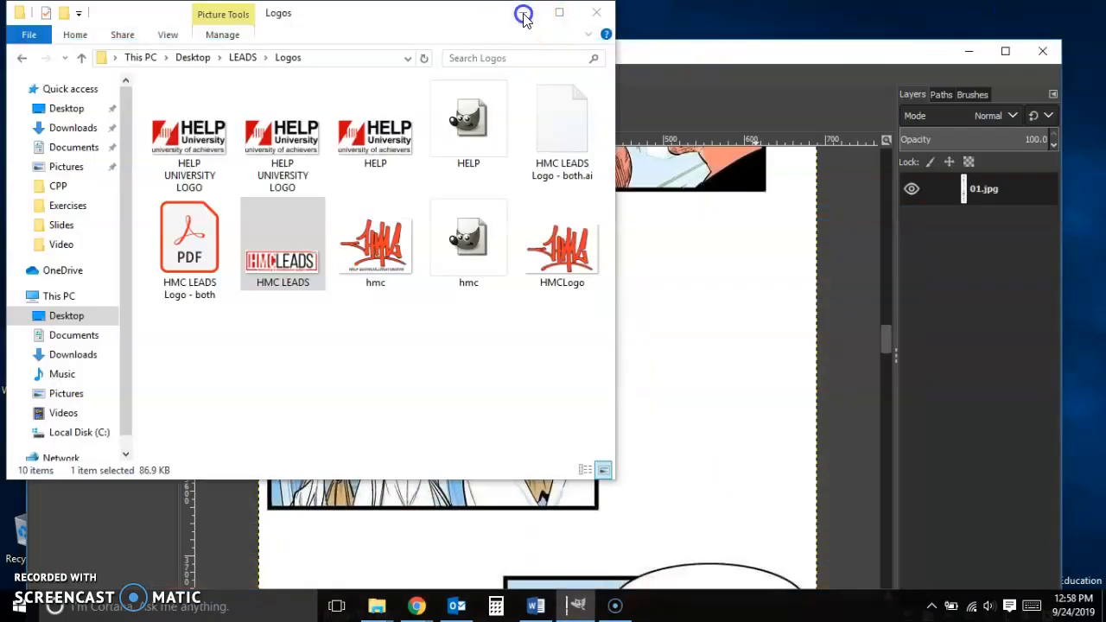
click(524, 18)
drag(538, 49, 669, 26)
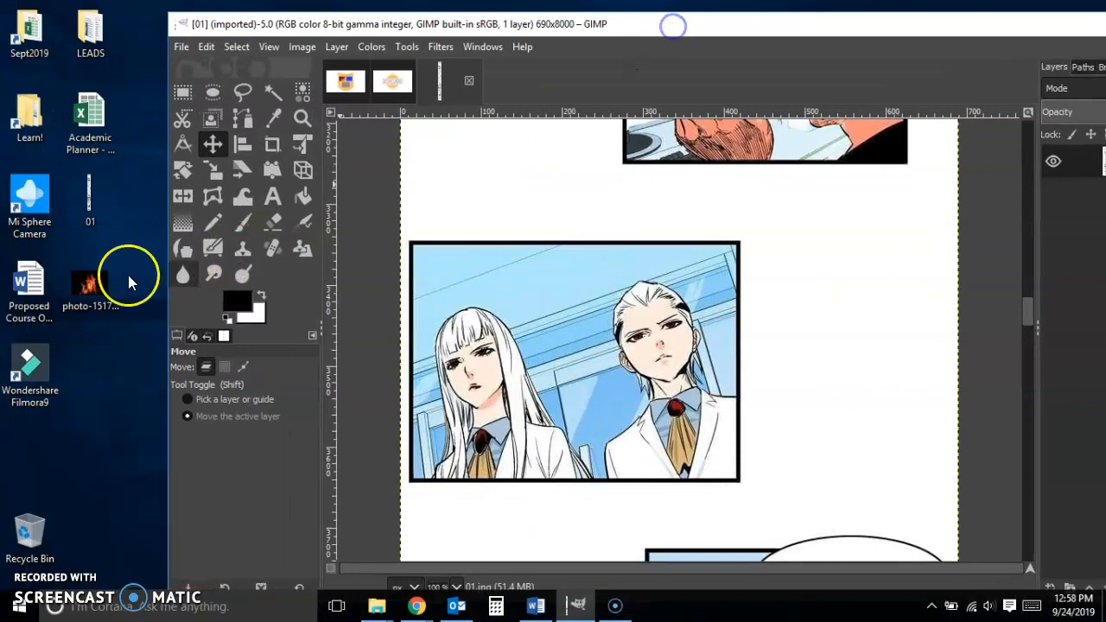
drag(92, 284, 504, 380)
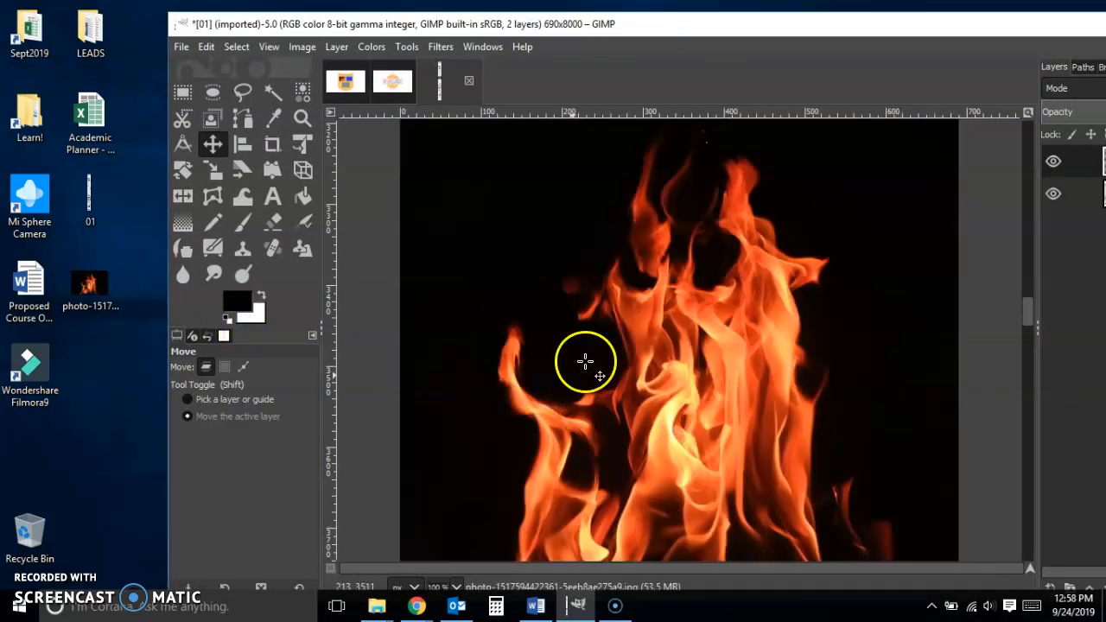
double_click(723, 25)
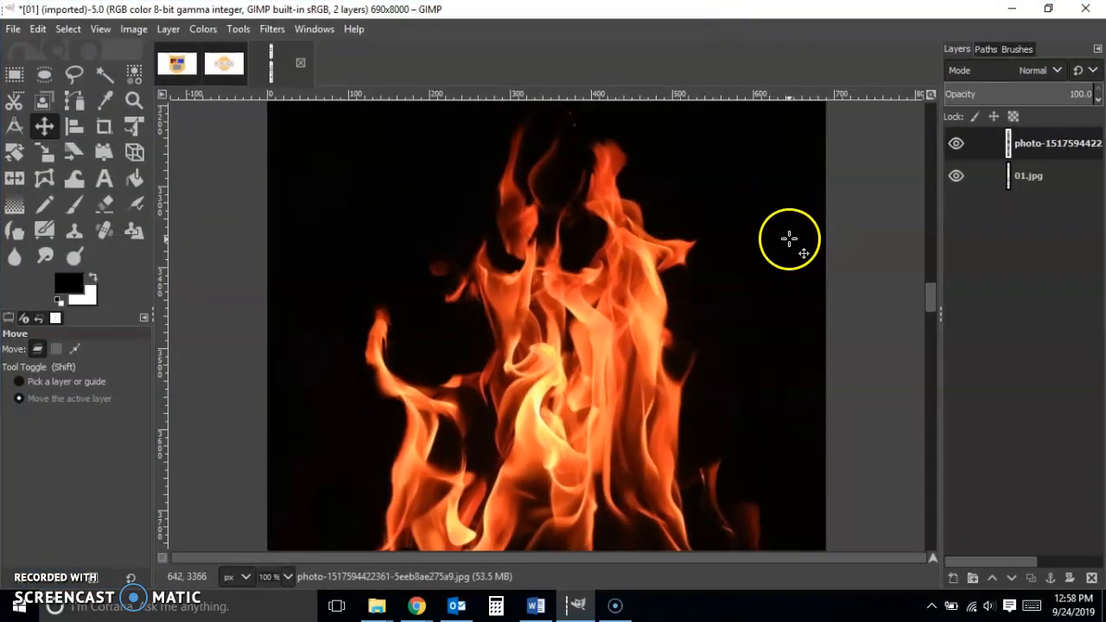
Scale the fire photo layer down to 520 × 347 px, keeping its proportions.
click(43, 151)
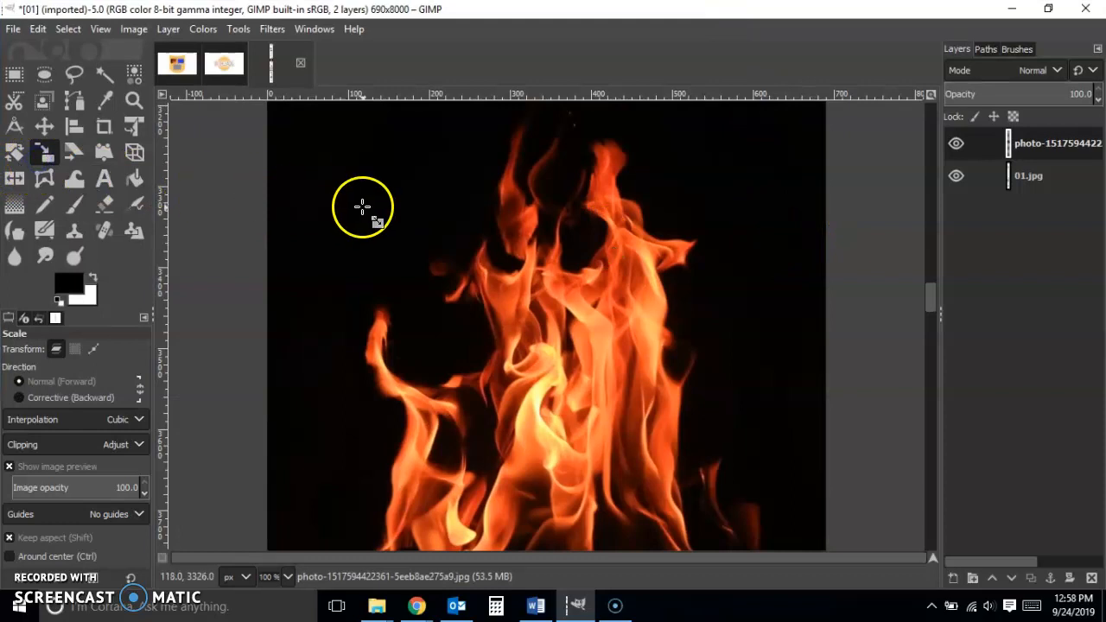
scroll(361, 204, up, 3)
scroll(269, 311, down, 3)
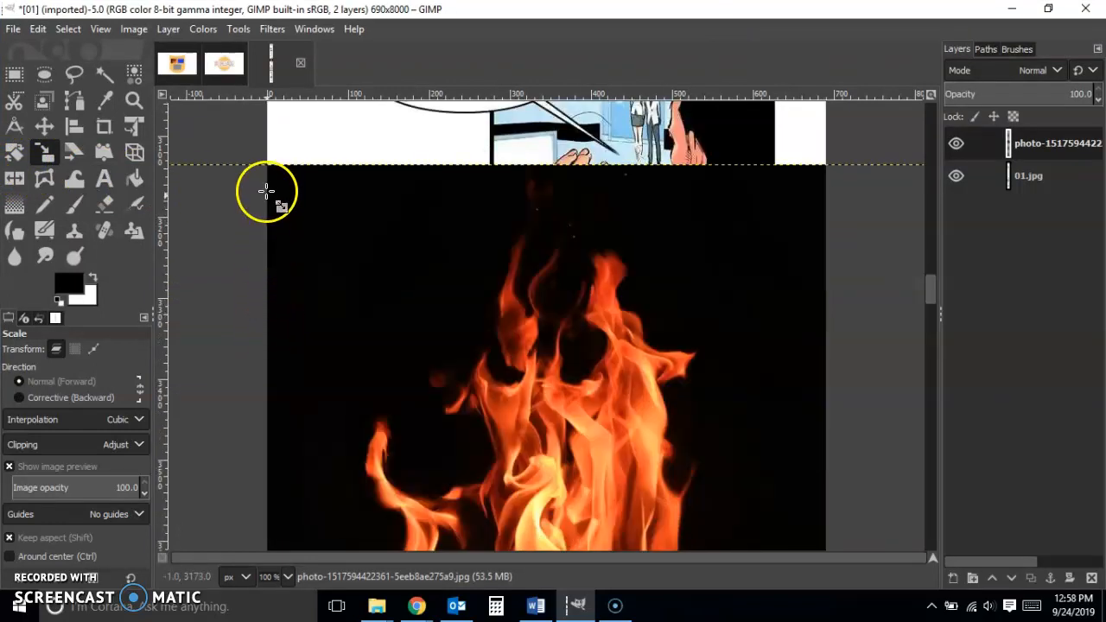
drag(269, 172, 556, 413)
drag(673, 412, 773, 439)
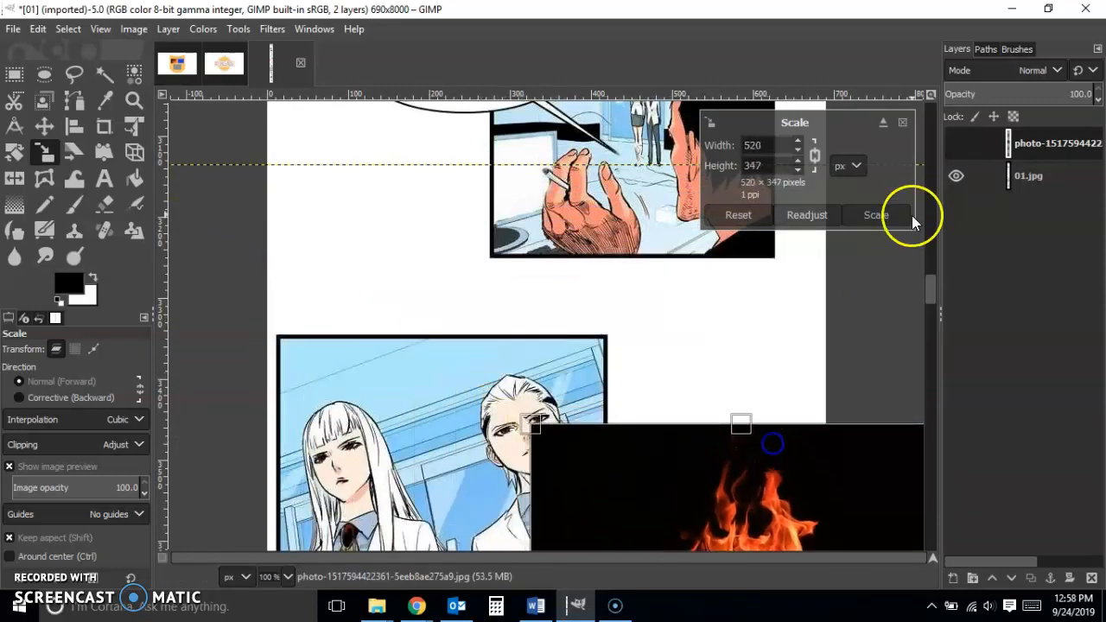
click(876, 215)
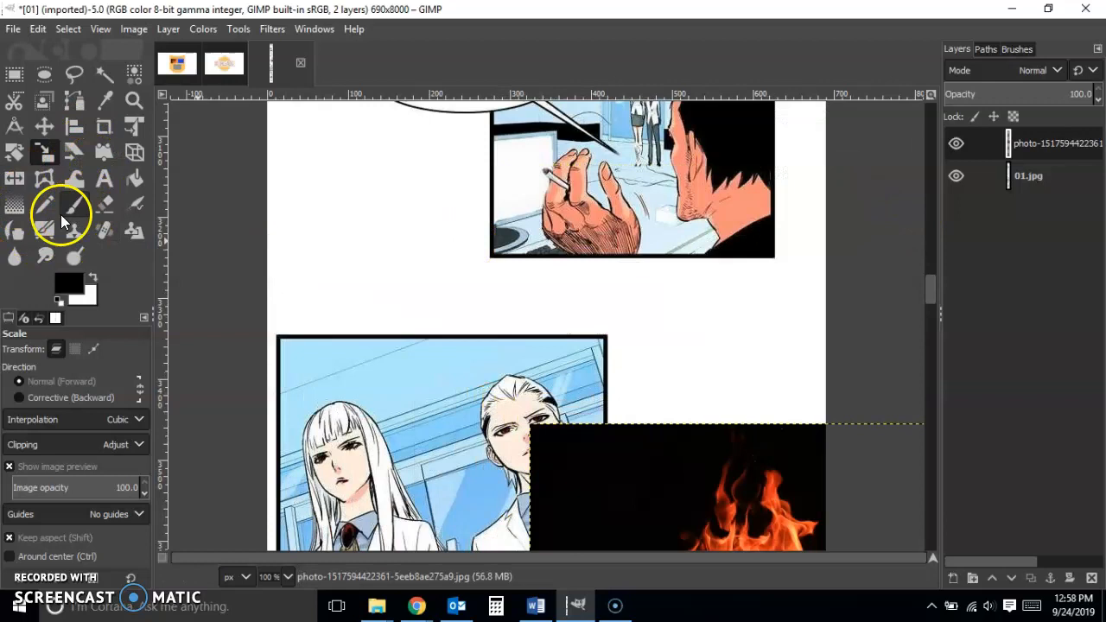
Move the fire layer over the panel with the two white-haired characters, against the page's left edge.
click(44, 126)
drag(738, 491, 457, 395)
scroll(694, 380, down, 5)
scroll(708, 381, up, 4)
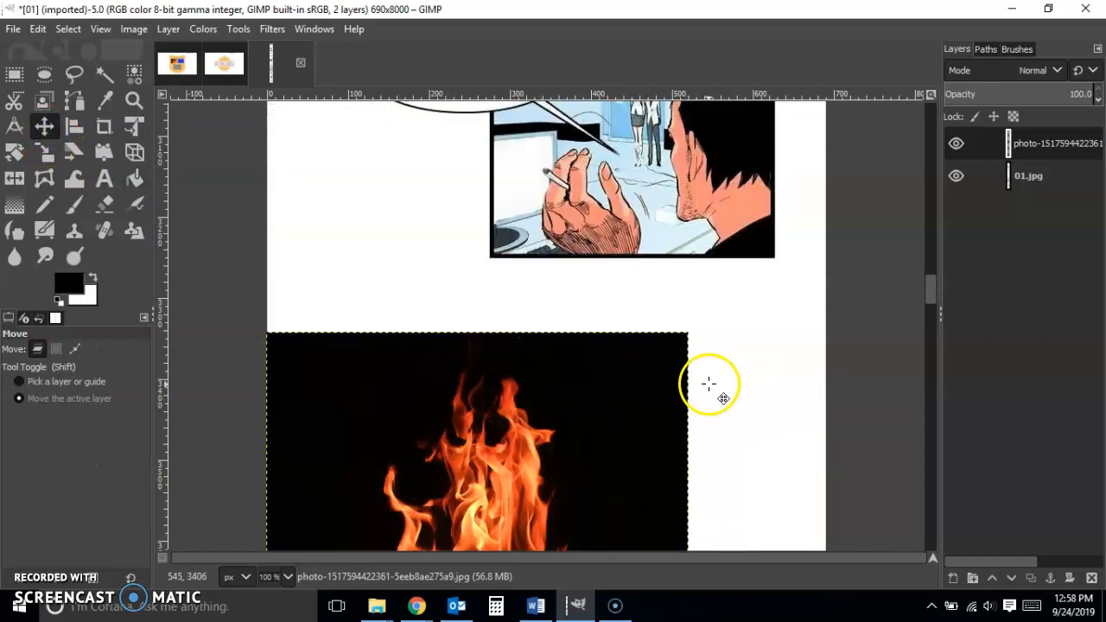
scroll(709, 383, down, 2)
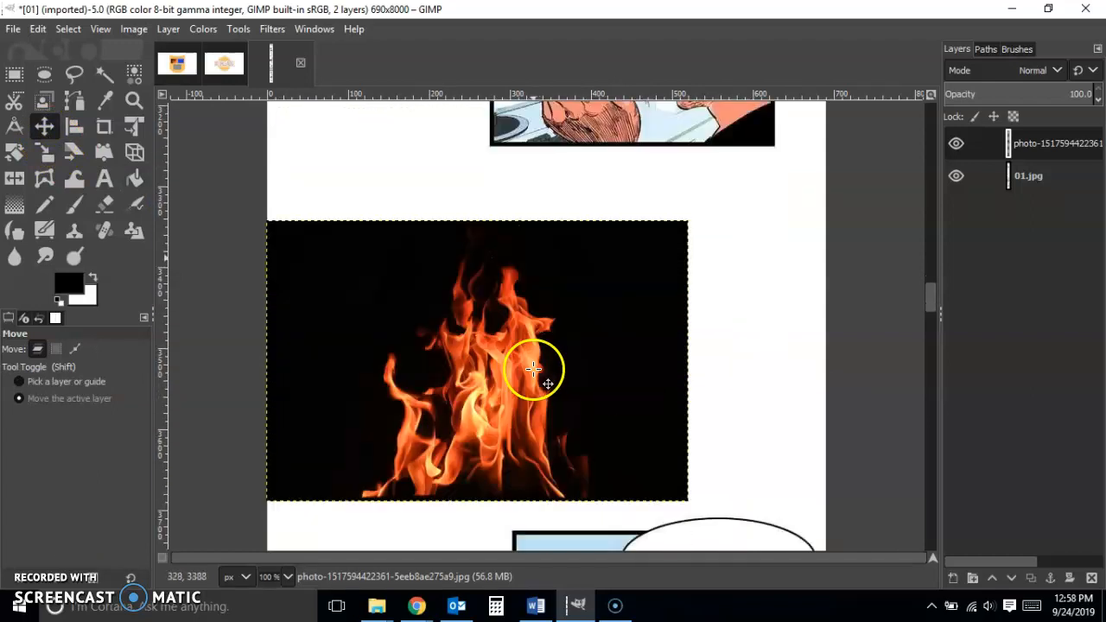
Scale the fire layer down to 303 × 202 px and move it to the panel's lower edge, between the two characters.
click(44, 152)
drag(285, 236, 458, 364)
click(880, 214)
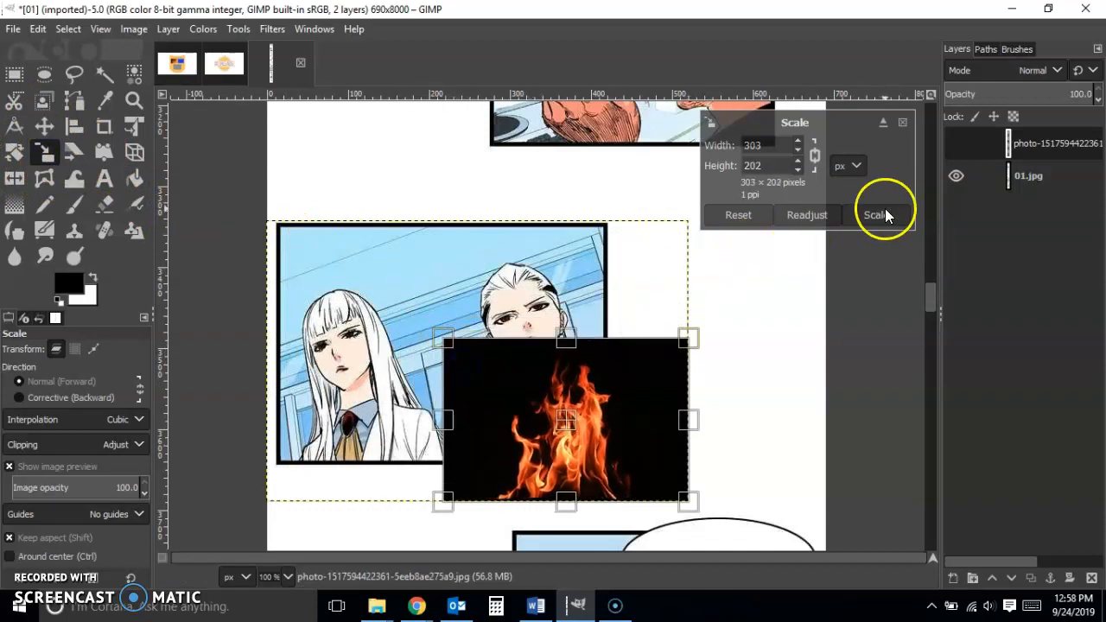
click(45, 127)
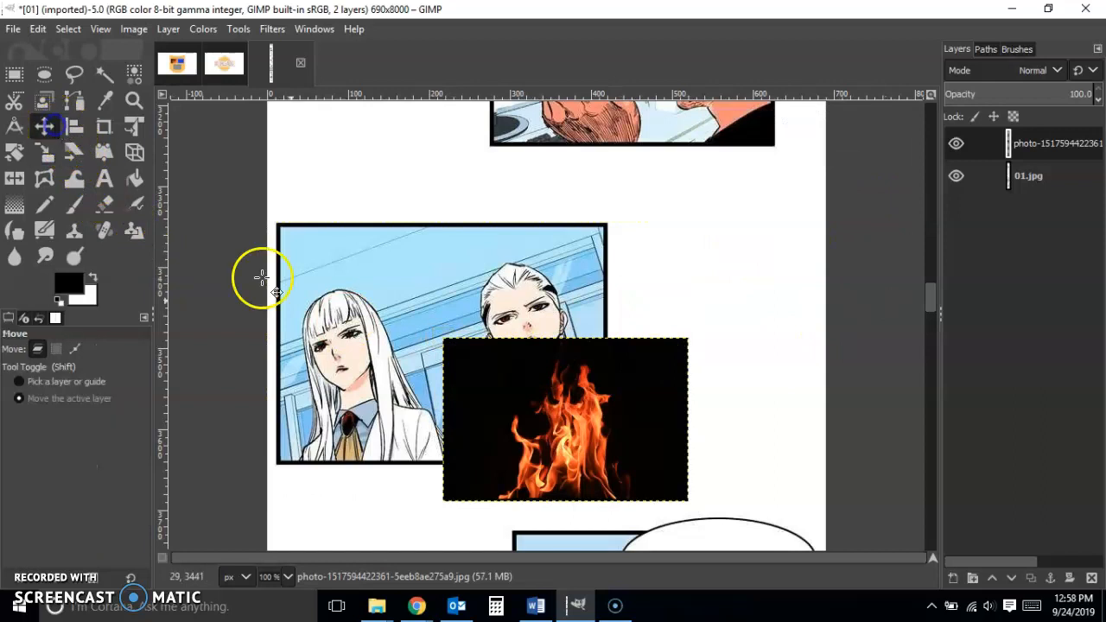
drag(544, 432, 421, 393)
Add a white (full opacity) layer mask to the fire layer.
right_click(1054, 143)
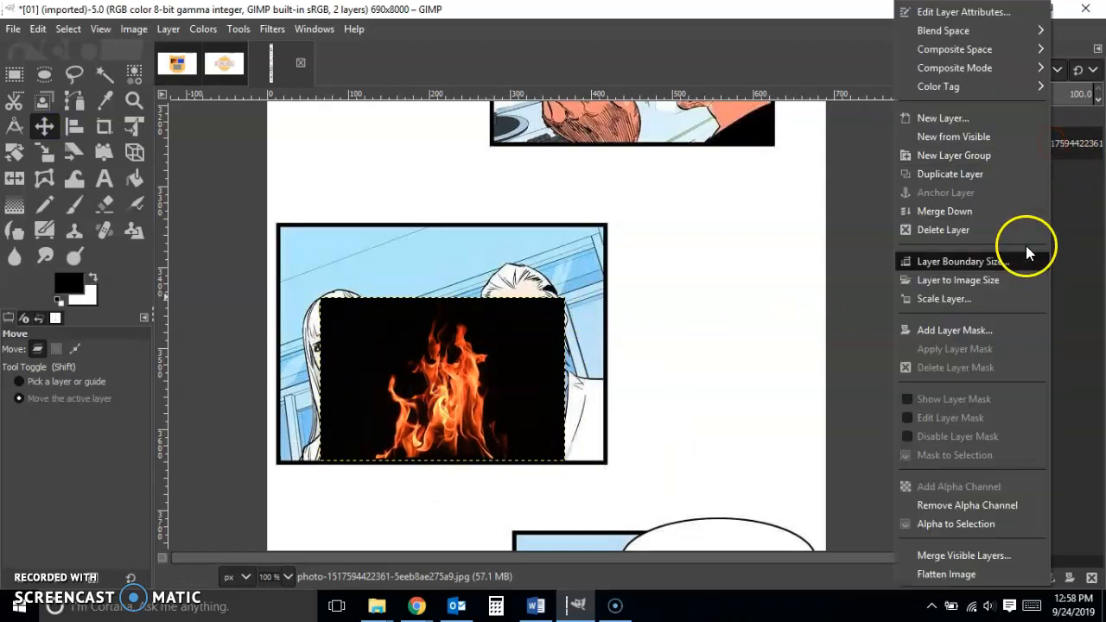
click(972, 326)
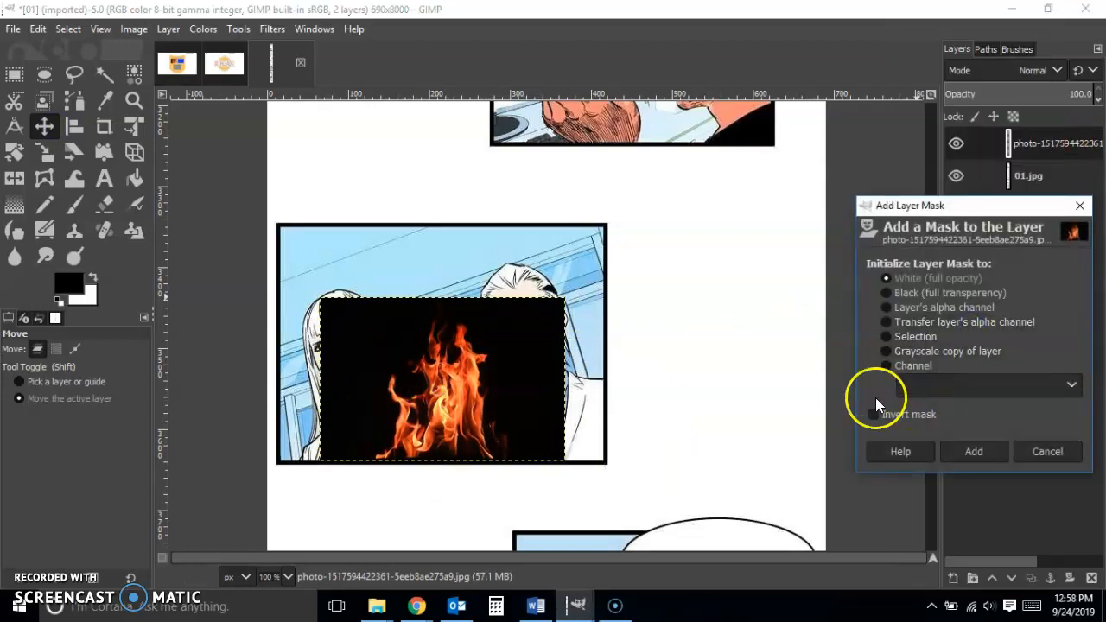
click(968, 458)
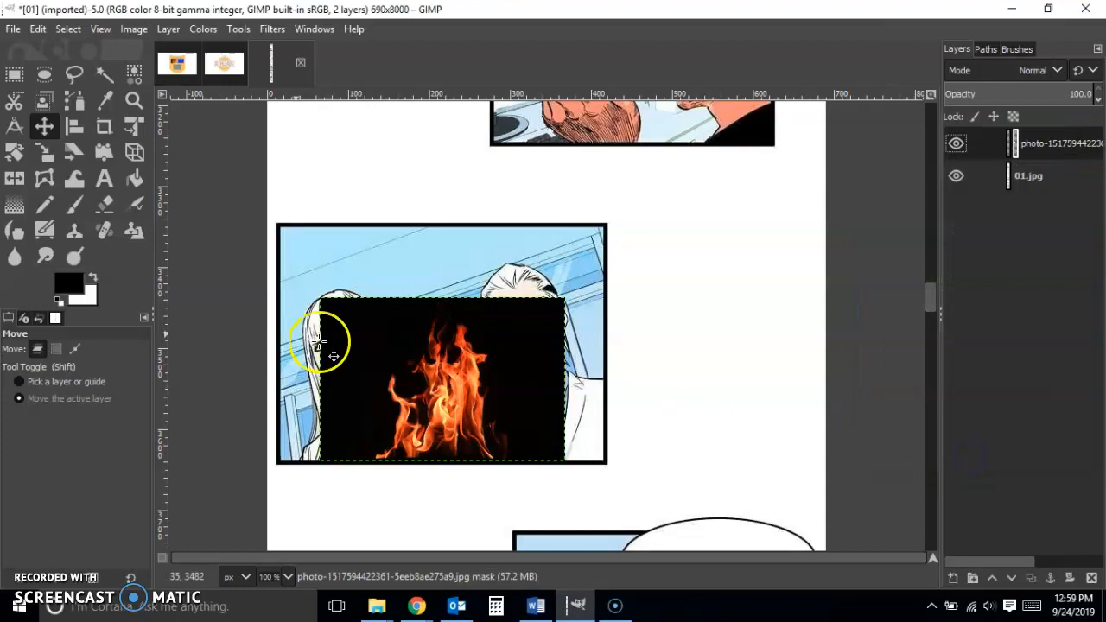
Paint black on the mask with the Paintbrush at size 51 and 75.5 opacity to hide the fire photo's background over both characters.
click(76, 205)
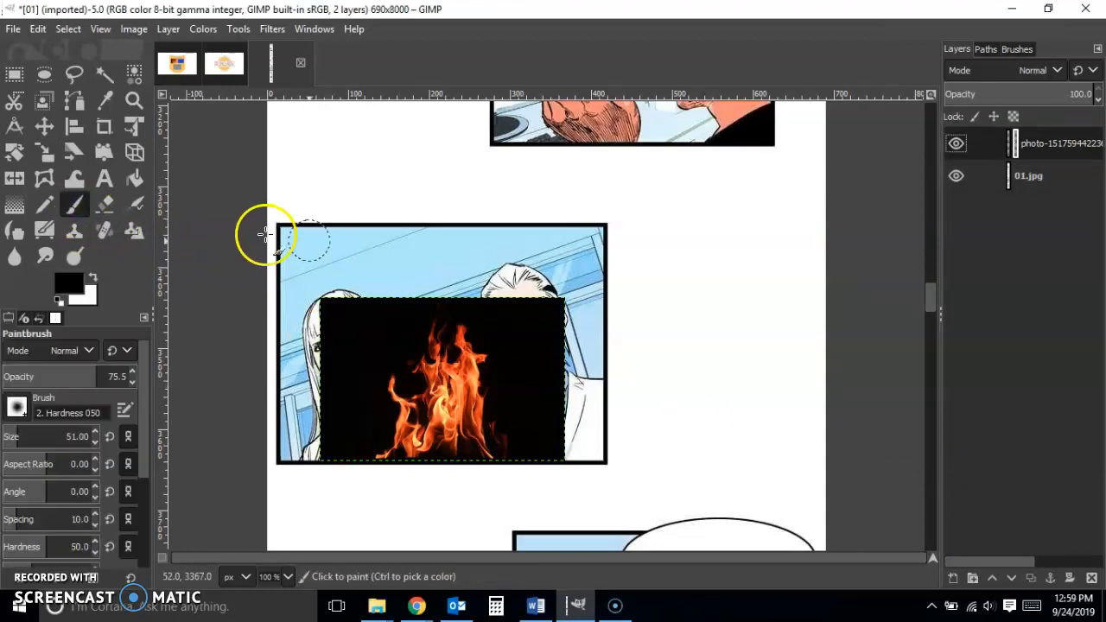
mouse_move(521, 317)
mouse_down()
mouse_move(561, 304)
mouse_move(508, 301)
mouse_move(539, 316)
mouse_move(558, 359)
mouse_move(559, 334)
mouse_move(557, 465)
mouse_move(539, 340)
mouse_move(498, 294)
mouse_move(409, 284)
mouse_move(355, 294)
mouse_move(308, 320)
mouse_move(341, 291)
mouse_move(327, 318)
mouse_move(379, 290)
mouse_move(327, 330)
mouse_up()
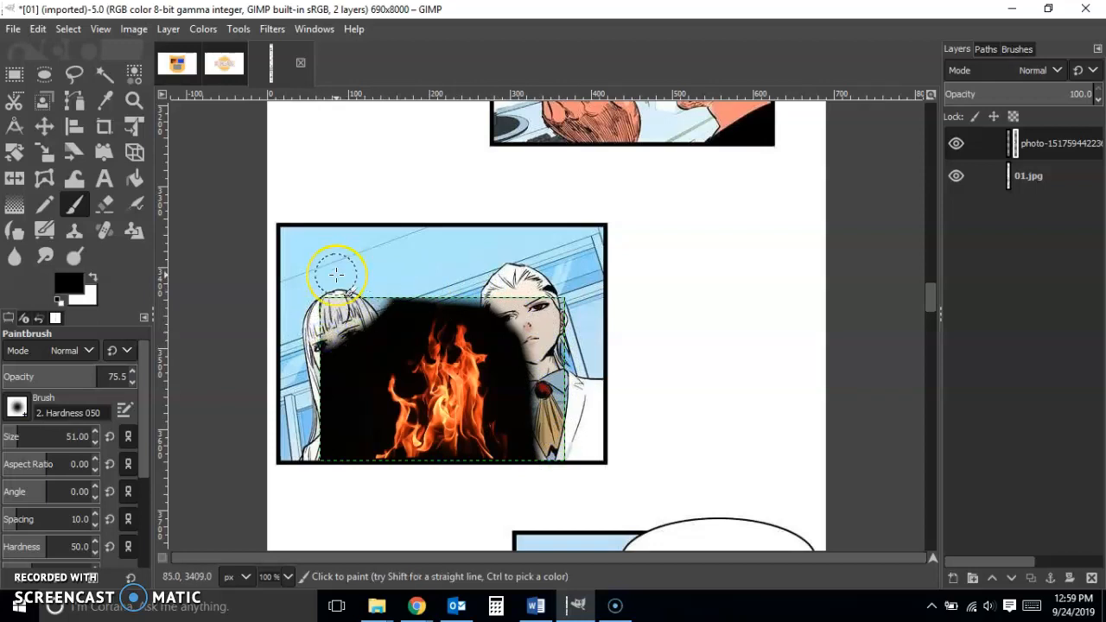
mouse_move(329, 302)
mouse_down()
mouse_move(372, 280)
mouse_move(368, 299)
mouse_move(404, 300)
mouse_move(313, 383)
mouse_move(319, 333)
mouse_move(316, 463)
mouse_move(339, 369)
mouse_move(341, 389)
mouse_move(350, 370)
mouse_move(350, 425)
mouse_move(338, 456)
mouse_move(361, 413)
mouse_move(363, 341)
mouse_move(413, 293)
mouse_move(374, 353)
mouse_move(423, 298)
mouse_move(453, 292)
mouse_move(492, 309)
mouse_move(529, 357)
mouse_move(537, 410)
mouse_move(523, 394)
mouse_move(550, 457)
mouse_up()
drag(519, 383, 526, 340)
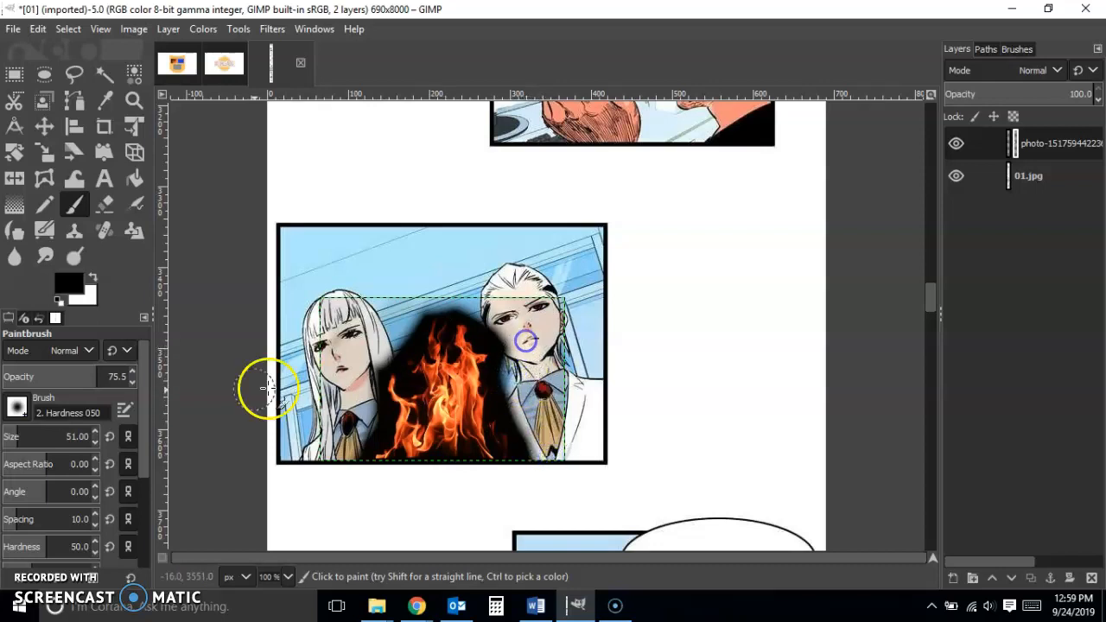
Reduce the brush opacity to 29 and paint the mask around the flames to fade the remaining black background.
click(53, 375)
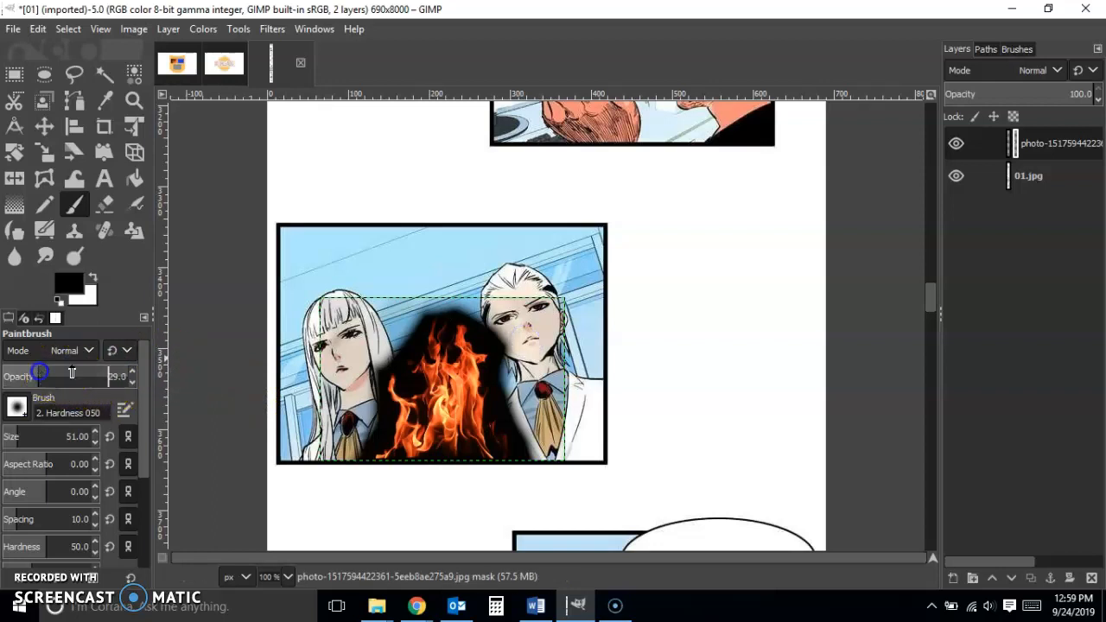
click(453, 324)
mouse_move(455, 308)
mouse_down()
mouse_move(398, 308)
mouse_move(464, 320)
mouse_move(391, 352)
mouse_move(410, 337)
mouse_move(364, 393)
mouse_move(379, 438)
mouse_move(363, 403)
mouse_move(407, 371)
mouse_move(420, 382)
mouse_move(489, 334)
mouse_move(477, 316)
mouse_move(519, 316)
mouse_move(506, 389)
mouse_move(528, 432)
mouse_move(525, 470)
mouse_move(458, 457)
mouse_move(494, 446)
mouse_up()
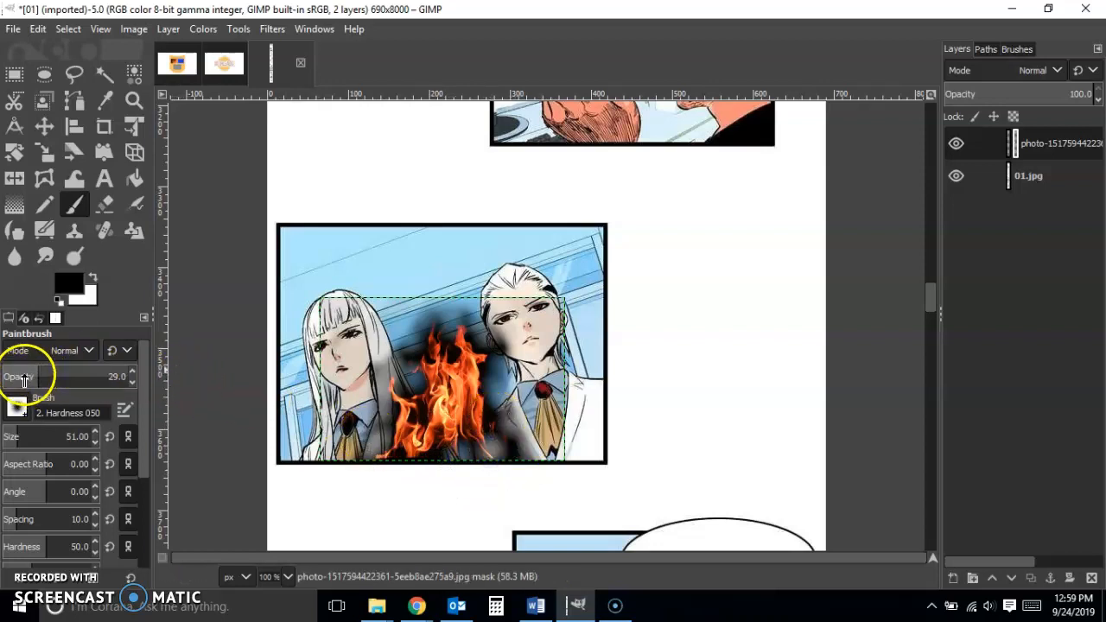
Reduce the brush opacity to 11.6 and softly paint the mask around the flames to blend the smoky edges into both characters.
drag(24, 381, 12, 380)
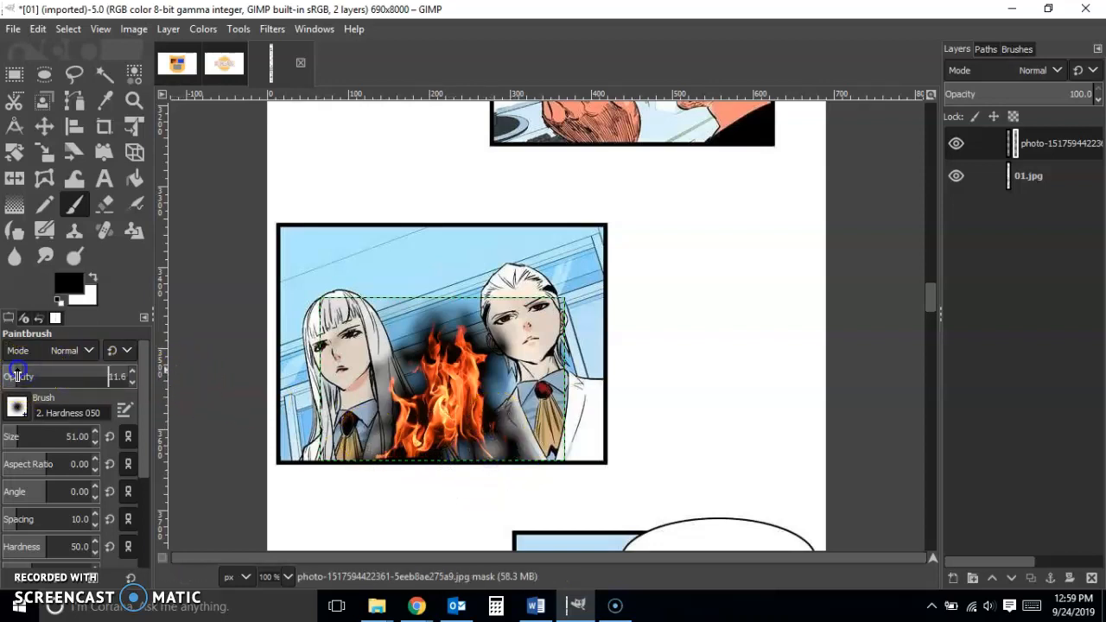
mouse_move(443, 318)
mouse_down()
mouse_move(417, 328)
mouse_move(411, 367)
mouse_move(443, 304)
mouse_move(464, 324)
mouse_move(470, 311)
mouse_move(432, 320)
mouse_move(386, 353)
mouse_up()
mouse_move(498, 347)
mouse_down()
mouse_move(470, 311)
mouse_move(456, 323)
mouse_move(425, 320)
mouse_move(431, 312)
mouse_move(411, 340)
mouse_move(382, 352)
mouse_move(404, 350)
mouse_move(375, 378)
mouse_move(379, 435)
mouse_move(363, 453)
mouse_move(537, 458)
mouse_move(521, 458)
mouse_move(498, 418)
mouse_move(508, 393)
mouse_move(485, 338)
mouse_move(422, 309)
mouse_move(406, 341)
mouse_move(444, 307)
mouse_move(502, 340)
mouse_up()
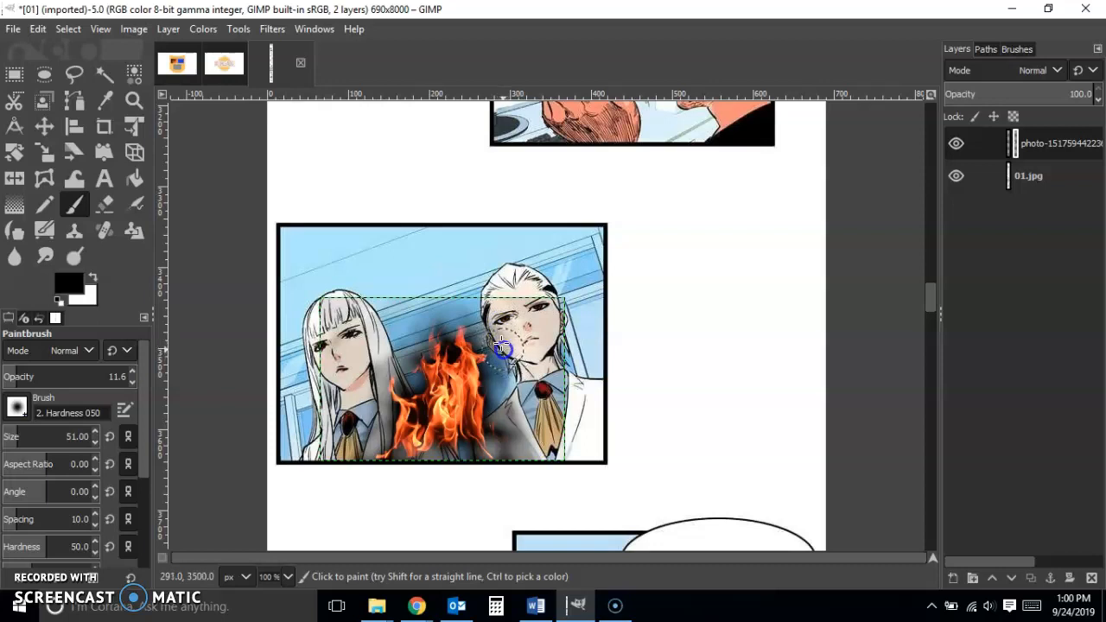
mouse_move(508, 353)
mouse_down()
mouse_move(531, 383)
mouse_move(538, 440)
mouse_move(511, 444)
mouse_move(514, 423)
mouse_move(524, 430)
mouse_up()
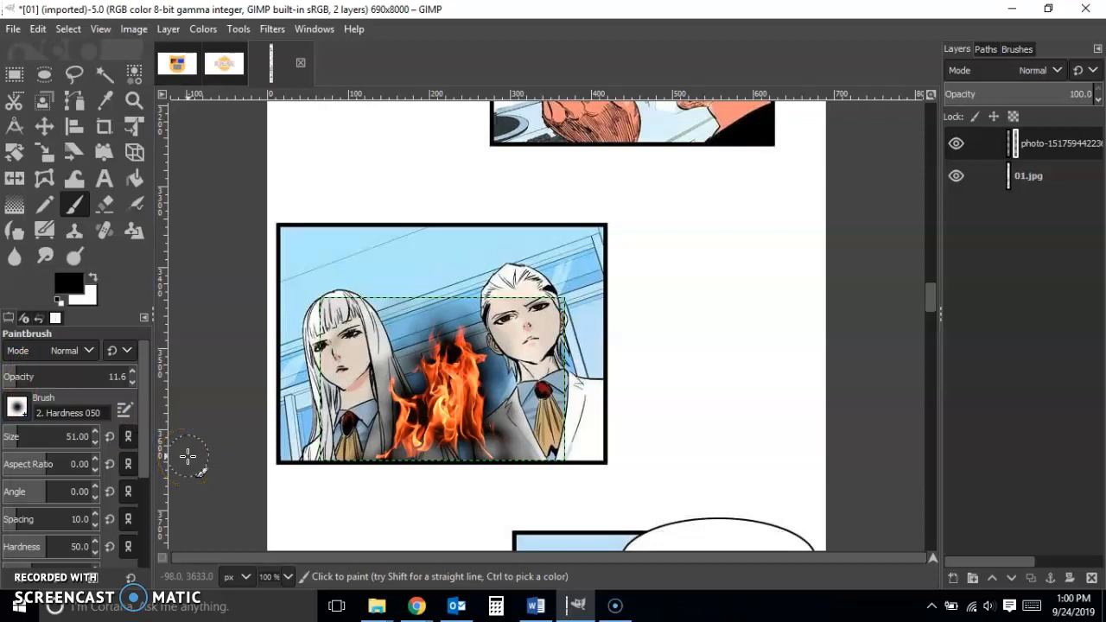
mouse_move(496, 528)
mouse_down()
mouse_move(535, 482)
mouse_move(509, 431)
mouse_up()
drag(528, 453, 509, 377)
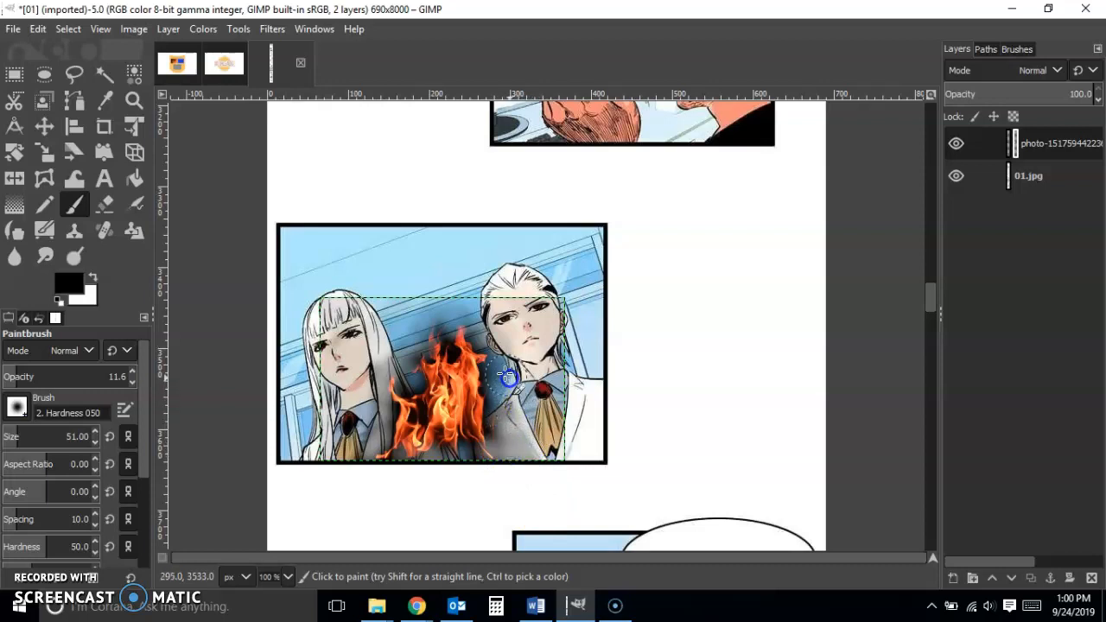
click(417, 327)
mouse_move(440, 312)
mouse_down()
mouse_move(409, 333)
mouse_move(357, 449)
mouse_up()
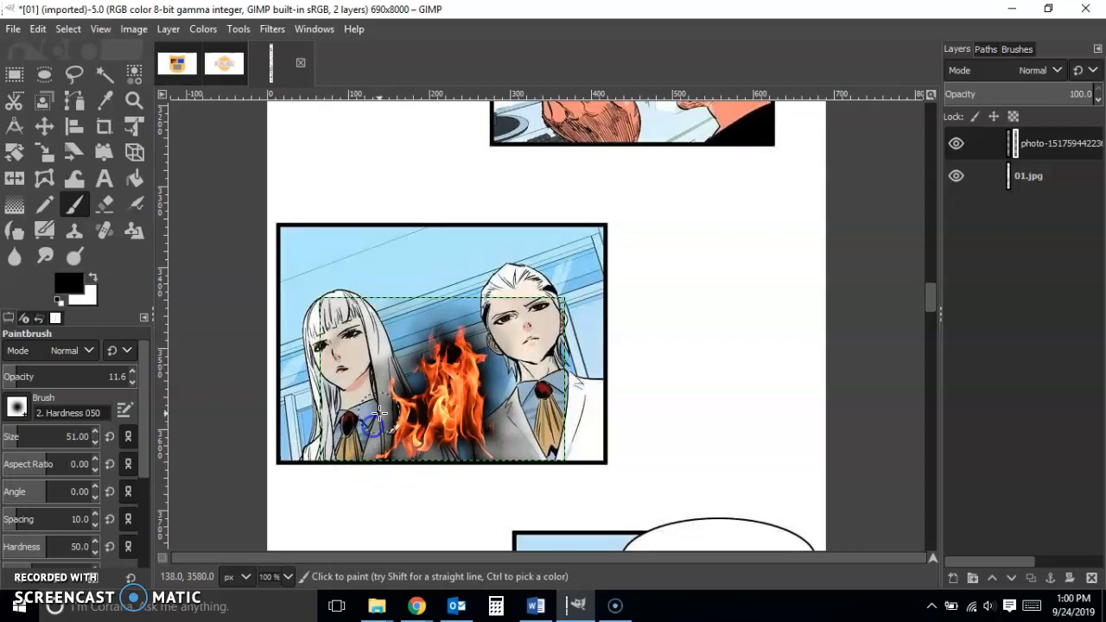
drag(377, 389, 383, 389)
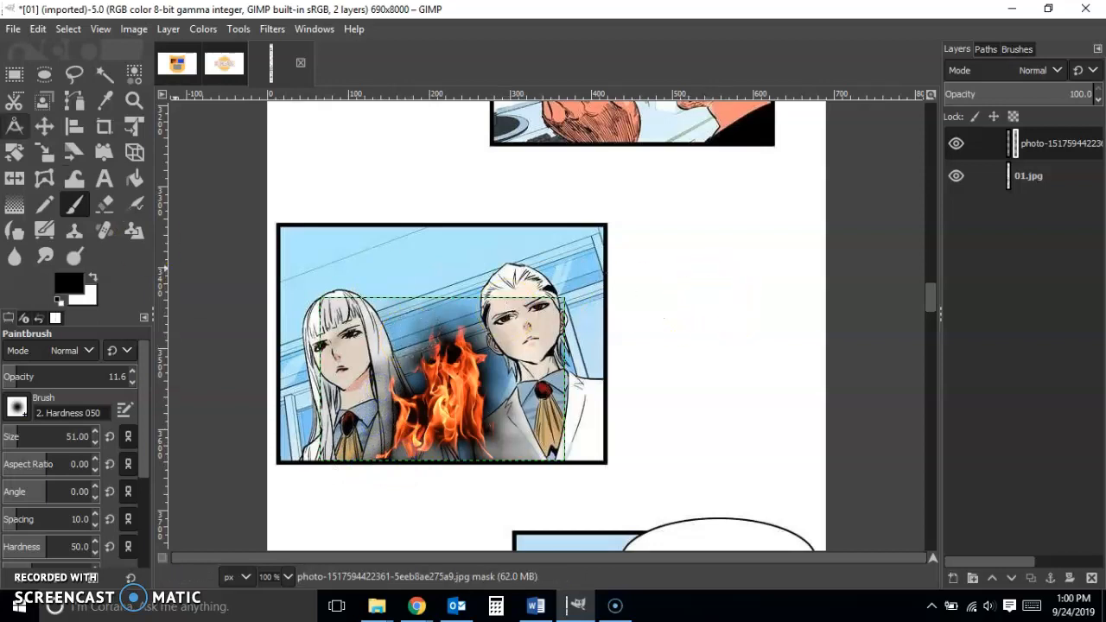
Switch to the Rectangle Select tool and apply the layer mask to the fire layer.
click(14, 76)
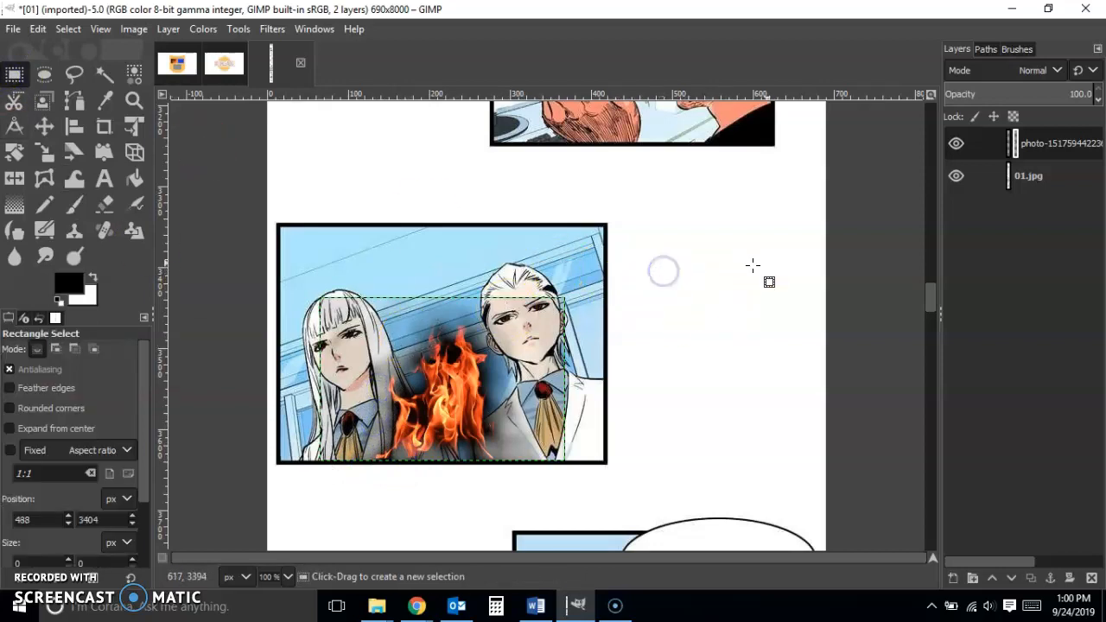
right_click(1018, 155)
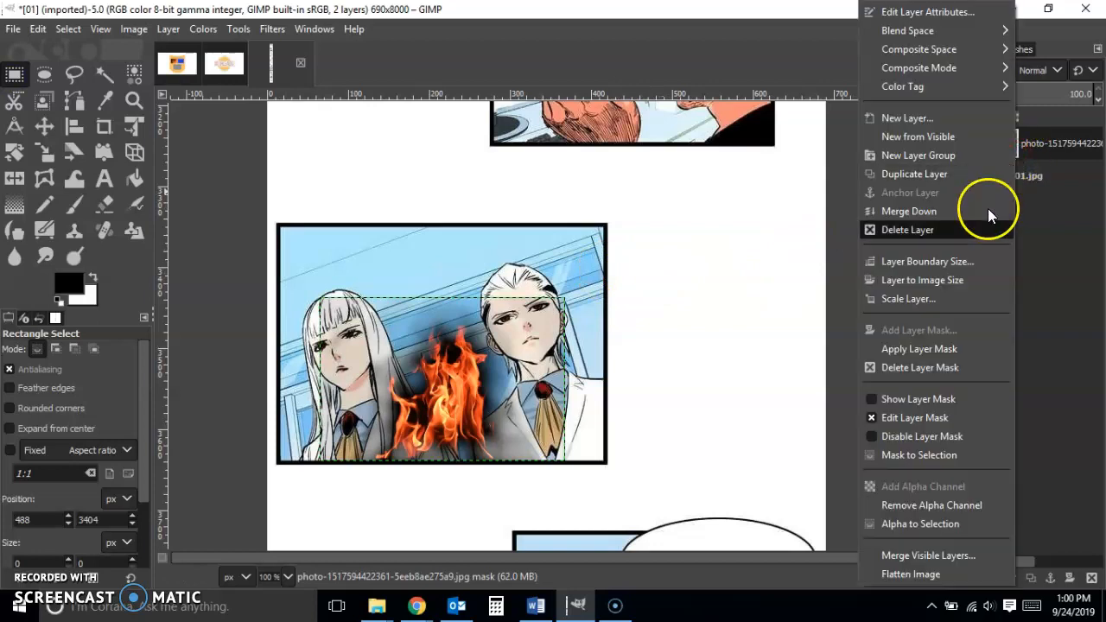
click(956, 346)
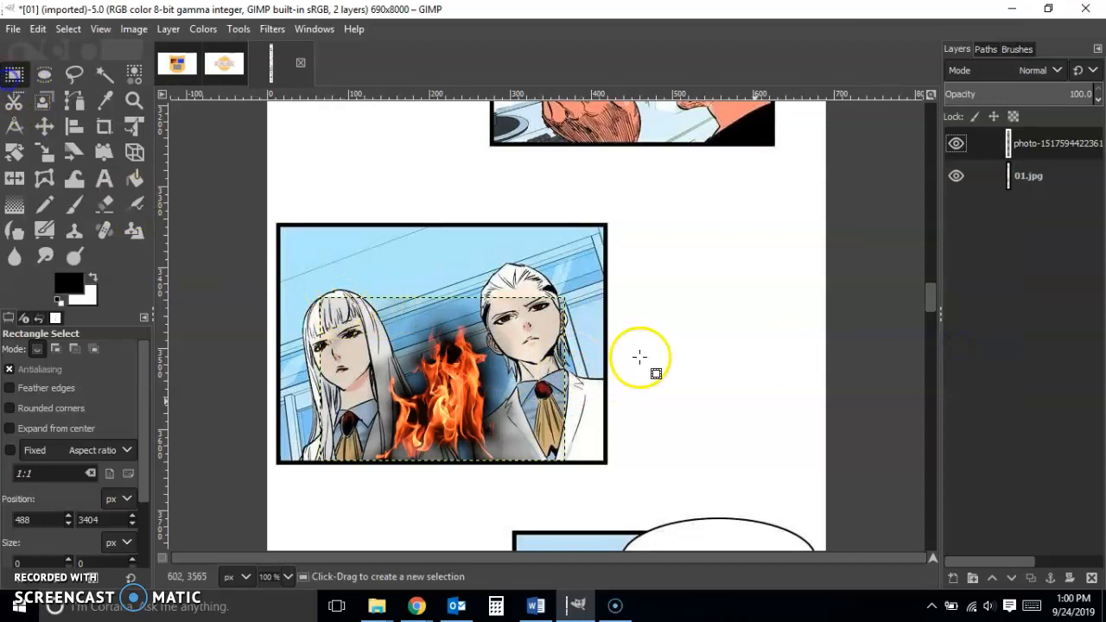
click(68, 32)
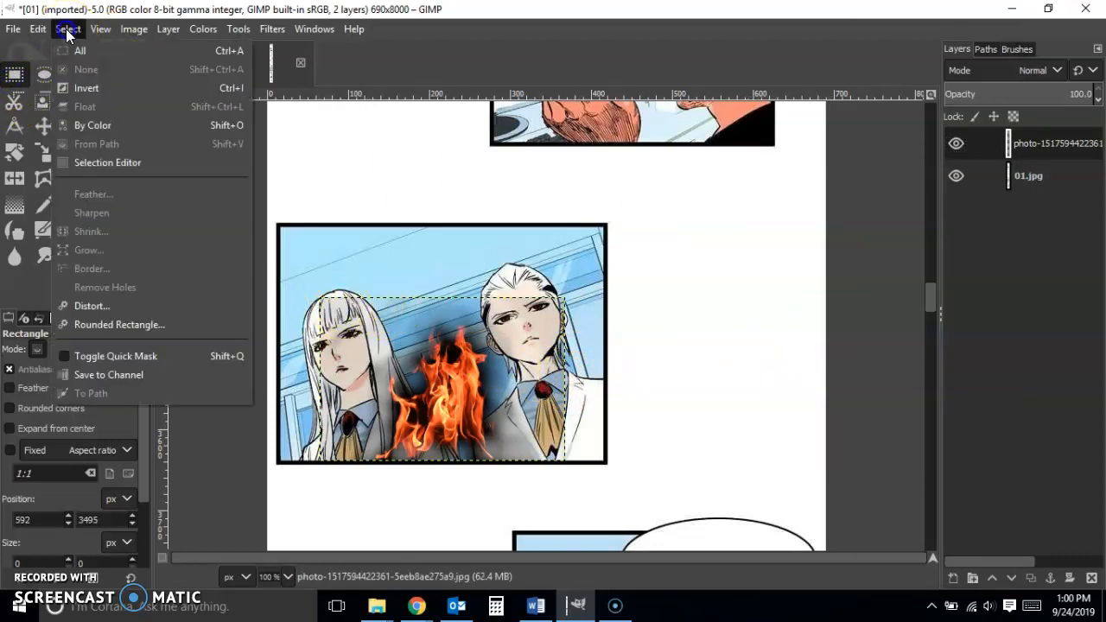
mouse_move(100, 29)
click(845, 252)
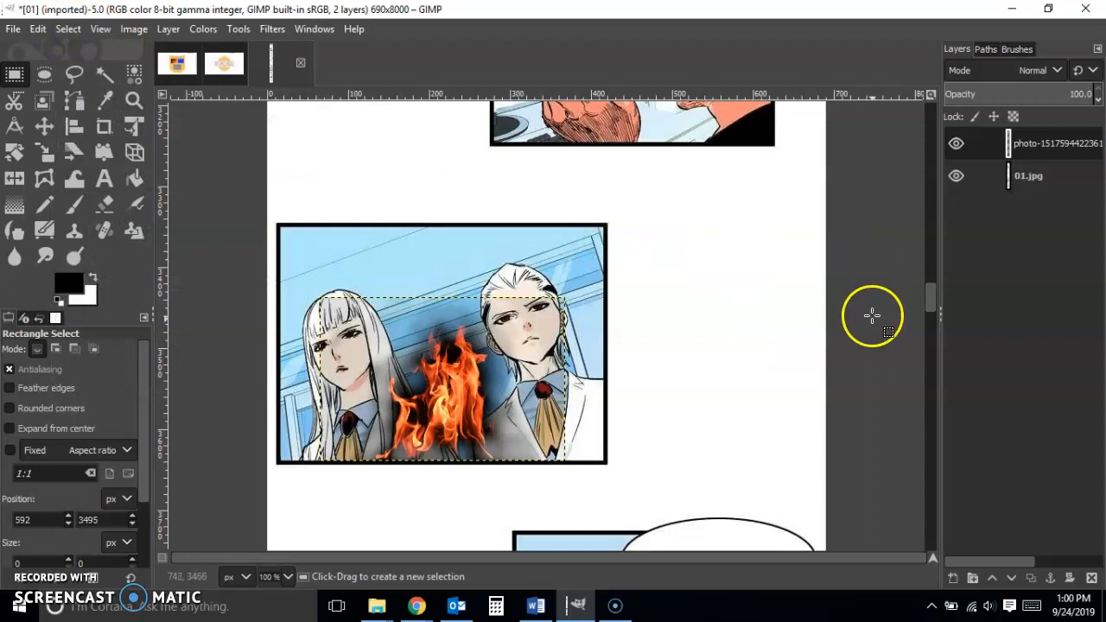